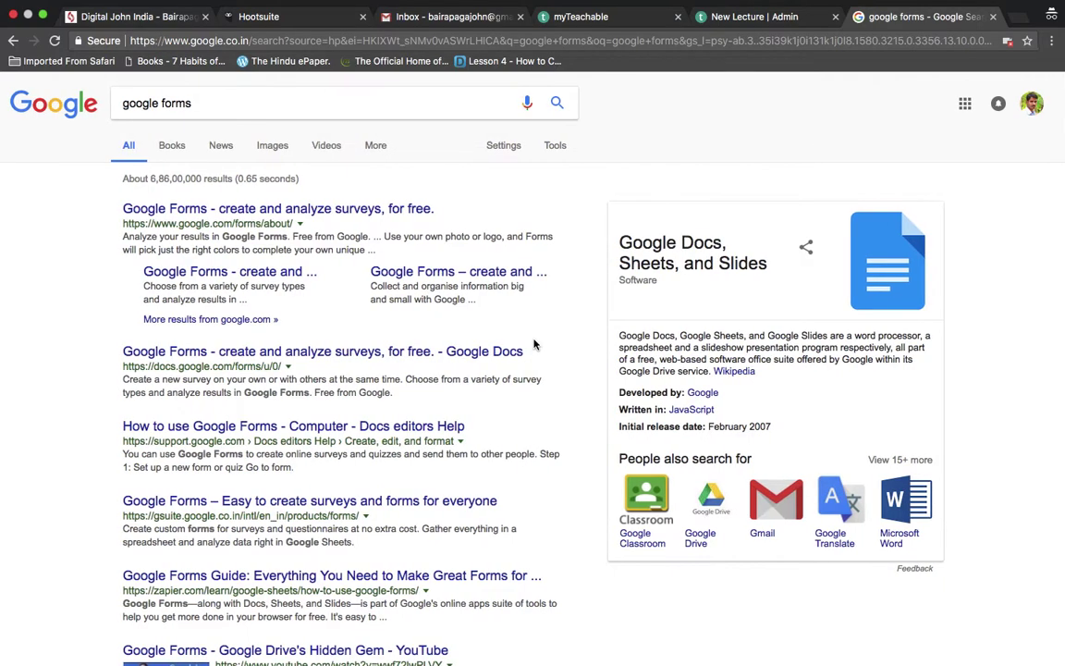
Open Google Forms from the search result for its about page and start a new blank form
left_click(383, 103)
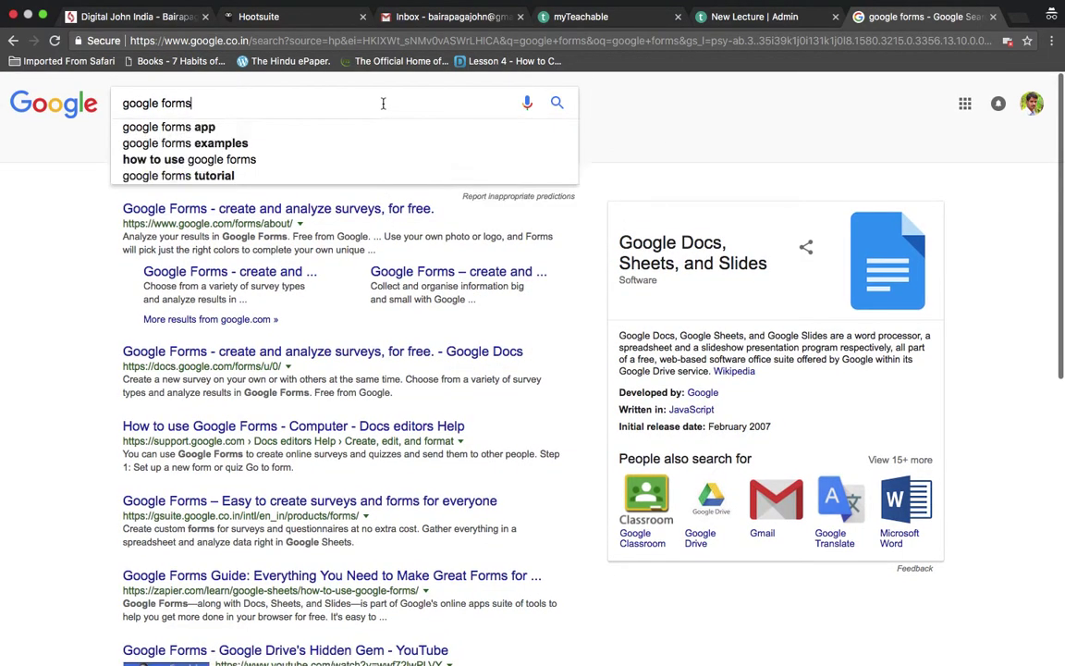
left_click(84, 280)
left_click(294, 208)
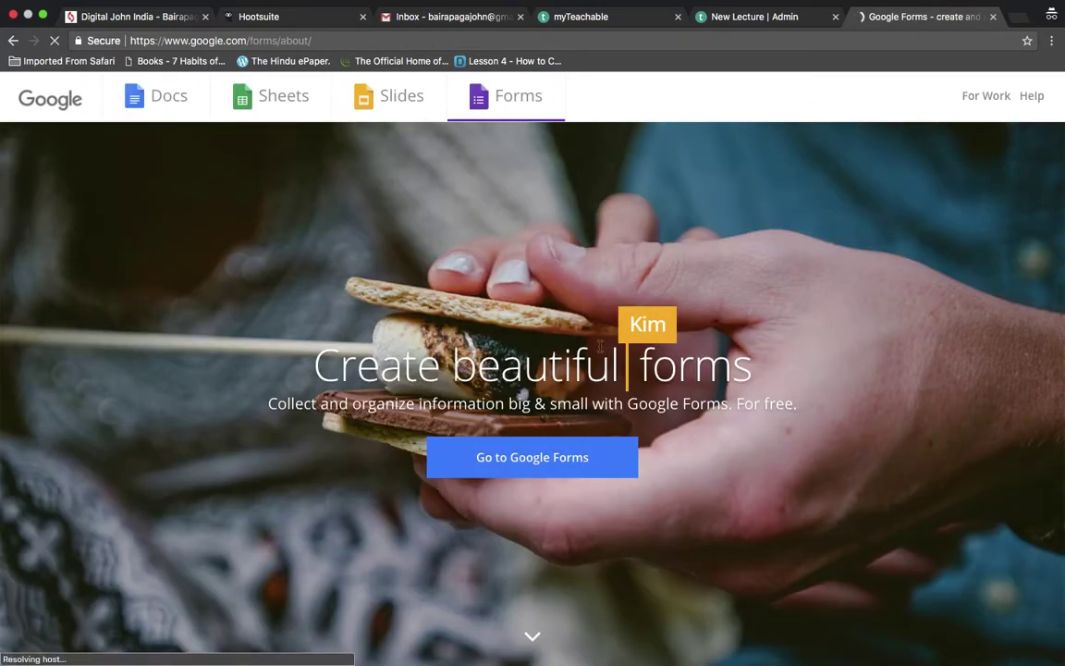
scroll(634, 482, "down", 1)
scroll(634, 482, "up", 1)
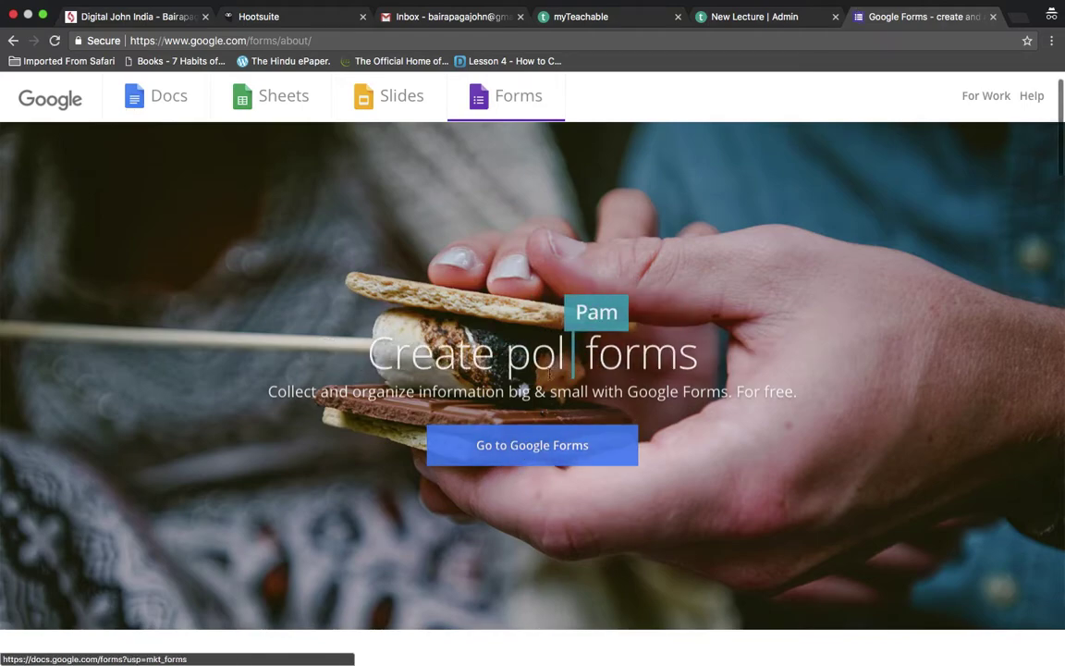
left_click(511, 449)
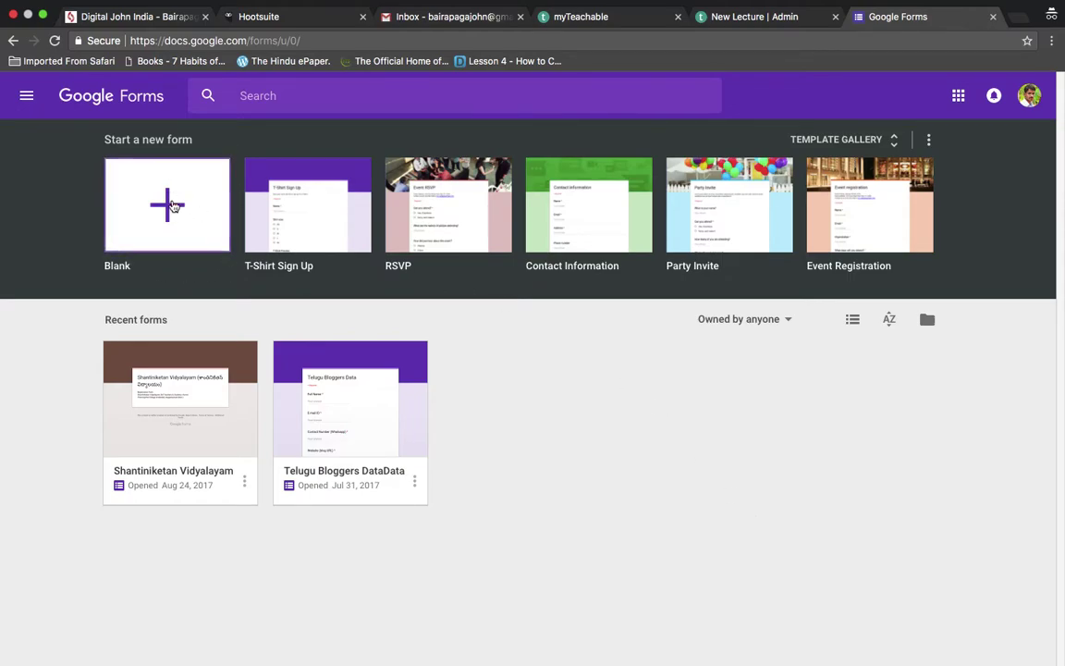
left_click(164, 203)
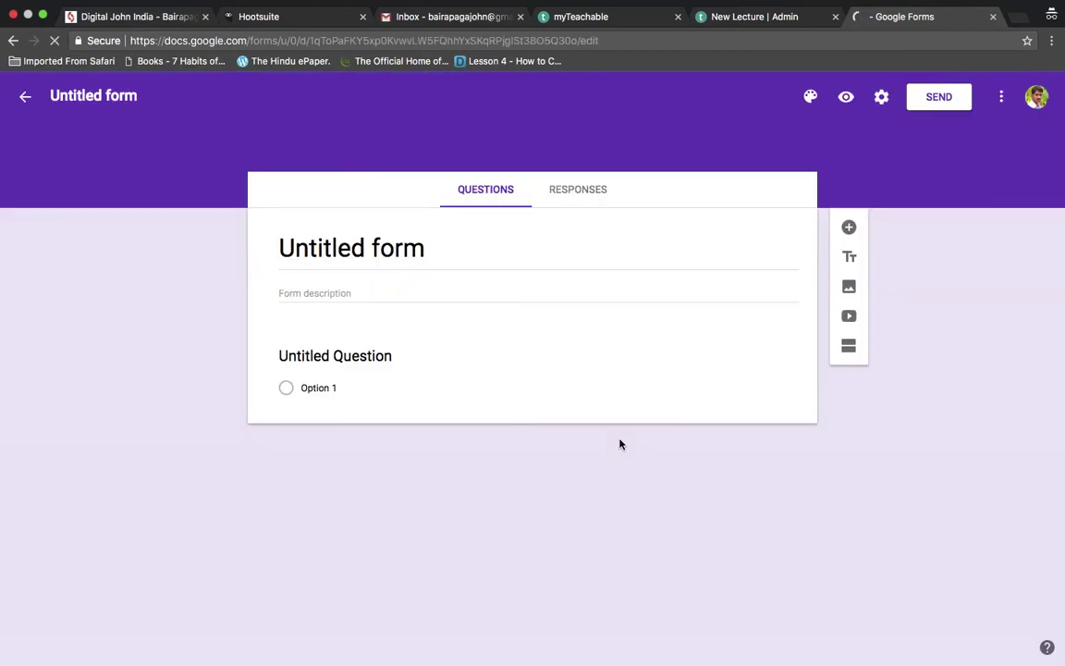
Title the form "Telugu Digital Marketing Students" and describe it as "Details of the Students from Telangana and Andhra Pradesh"
triple_click(490, 252)
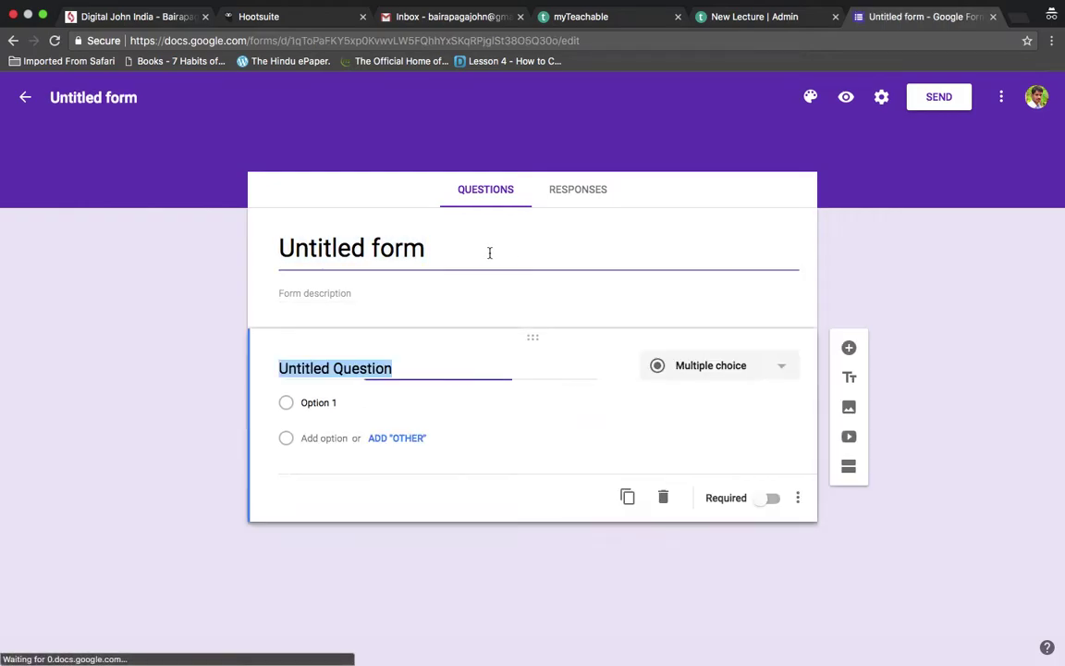
triple_click(431, 242)
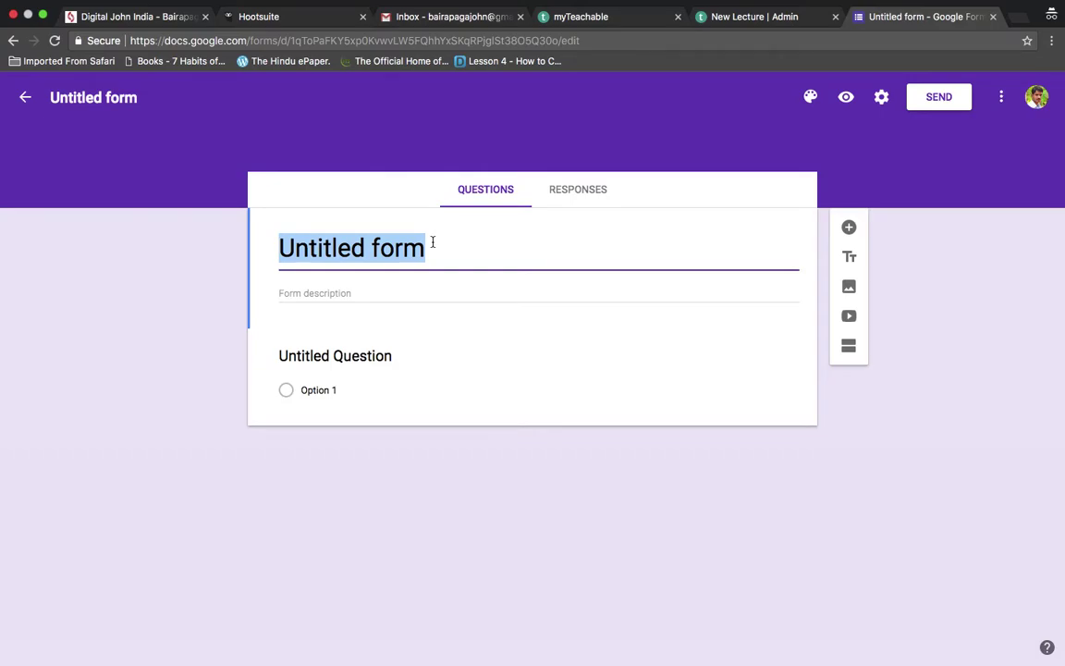
type("Telugu Digital Marketing Students")
left_click(408, 289)
left_click(399, 294)
type("Details of the Students from Telangana and Andhra PRa")
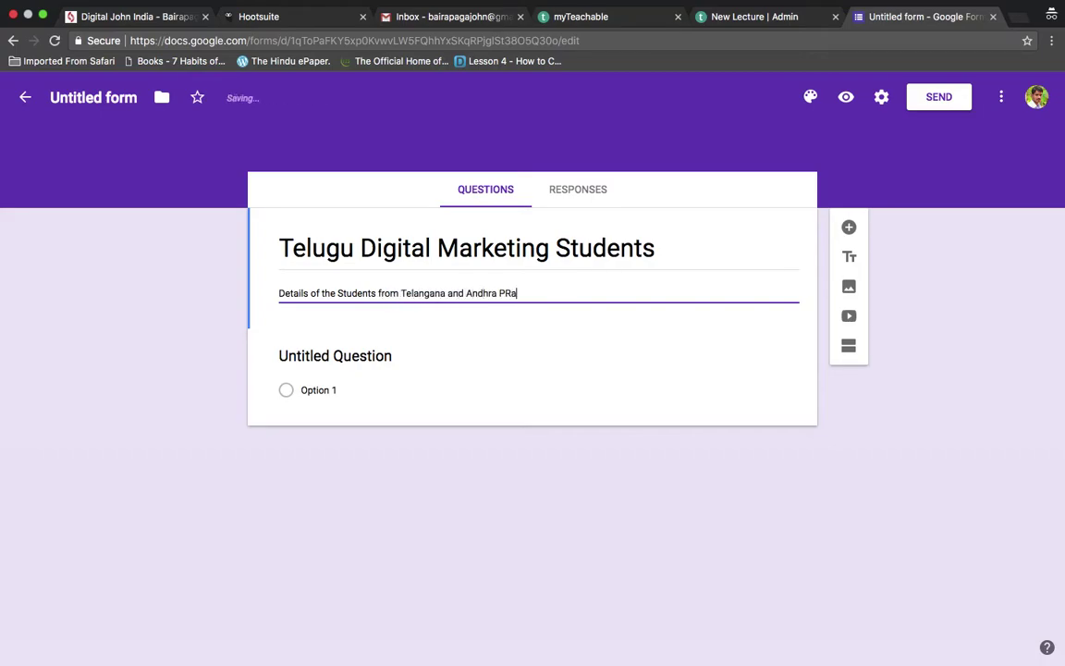
type("desh")
Turn the untitled question into a required short-answer question named "Full Name"
left_click(364, 360)
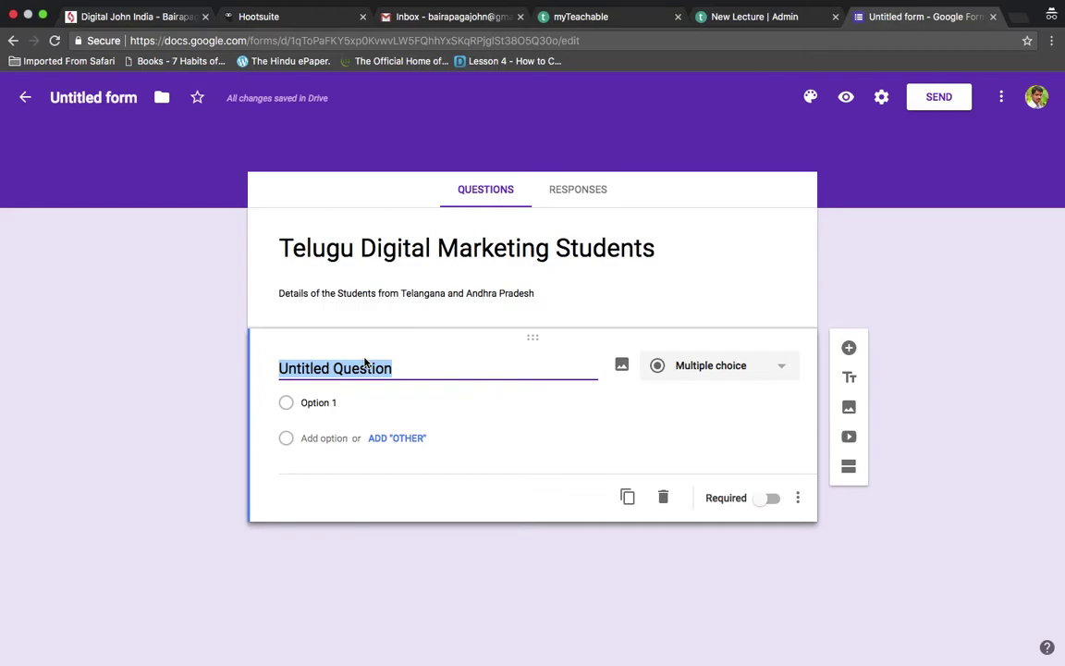
type("F")
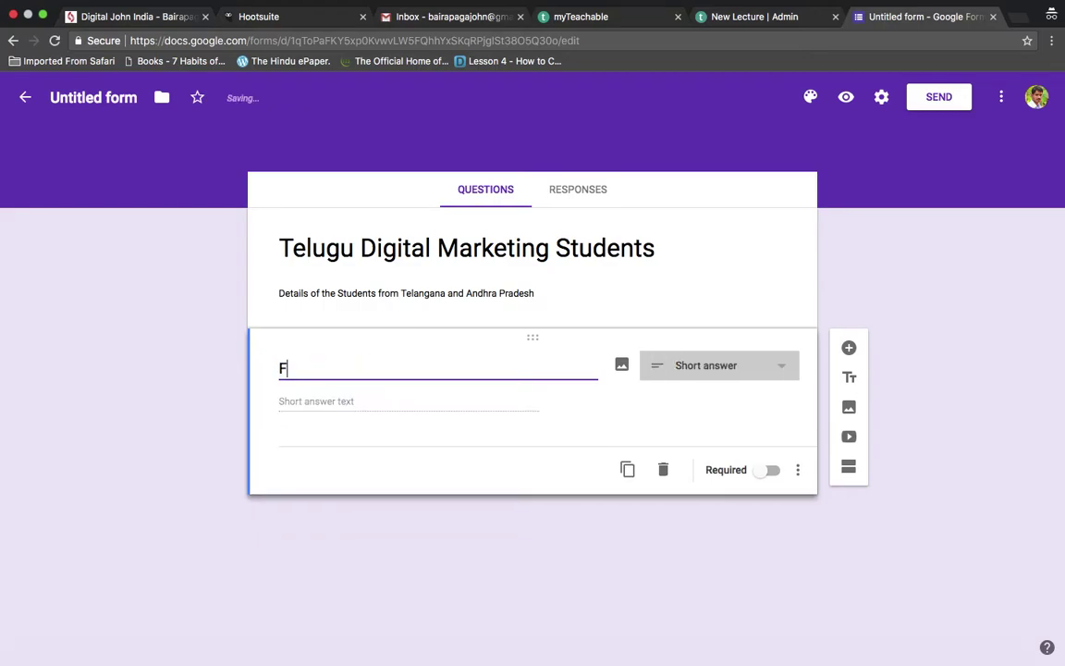
type("ull Name")
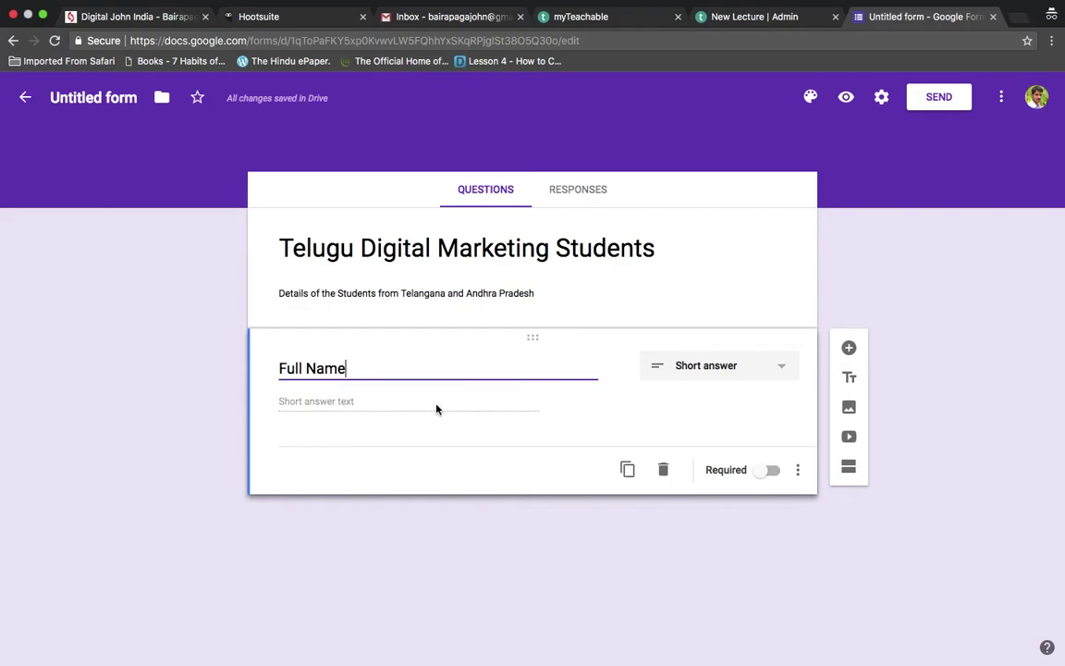
left_click(783, 370)
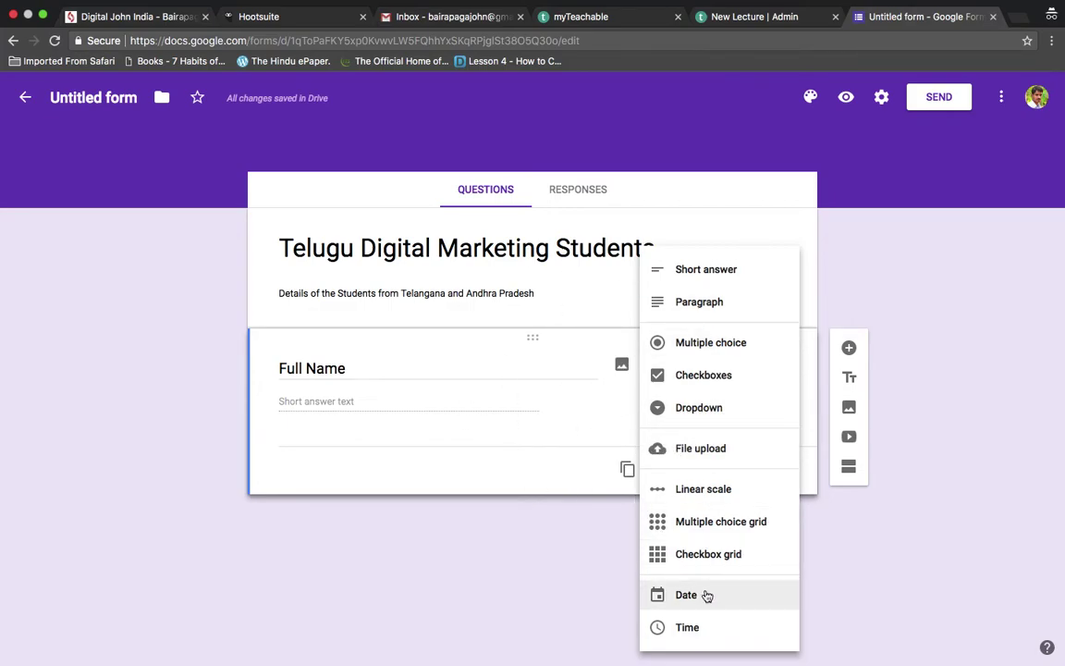
left_click(488, 413)
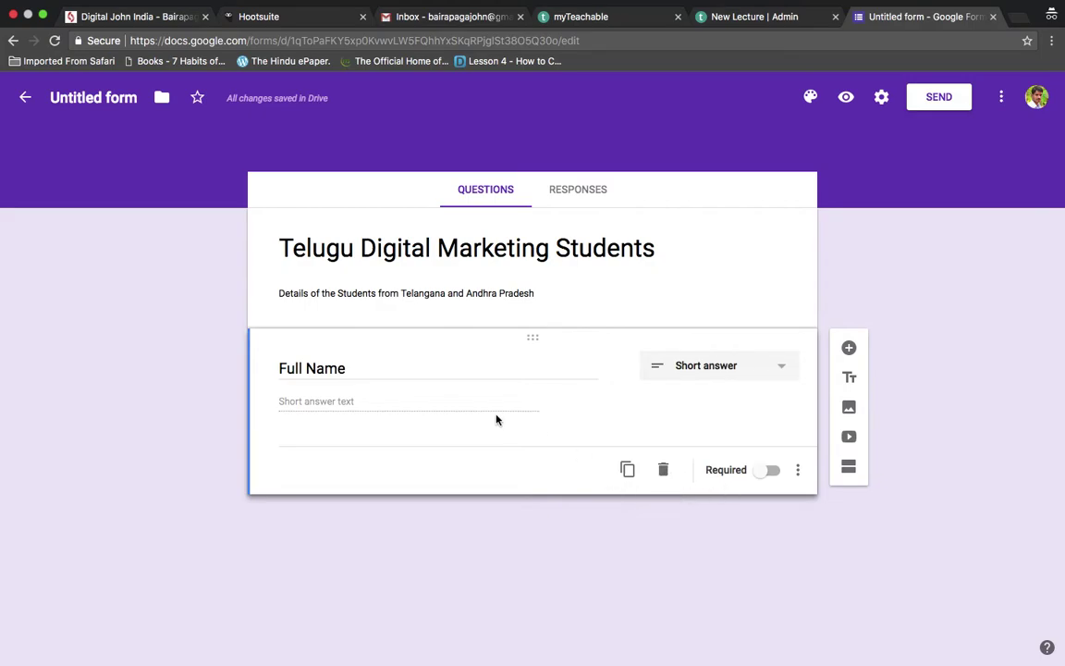
triple_click(444, 370)
left_click(439, 397)
left_click(773, 472)
Duplicate the Full Name question, retitle the copy "Email Address", and enable the suggested email collection setting
left_click(628, 473)
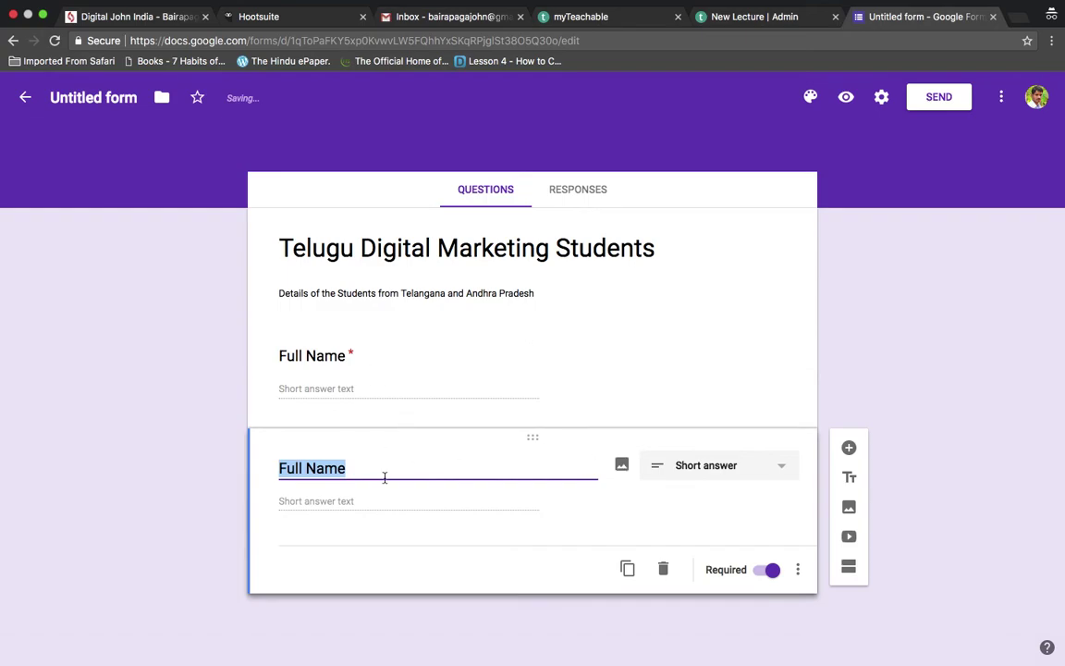
type("Email Address")
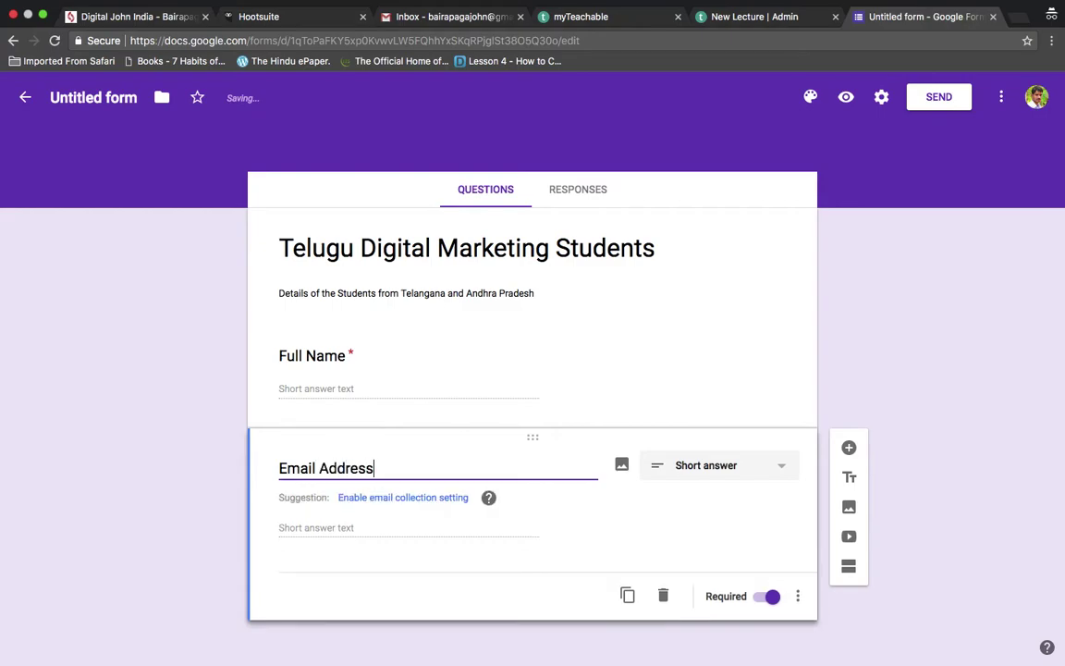
double_click(367, 466)
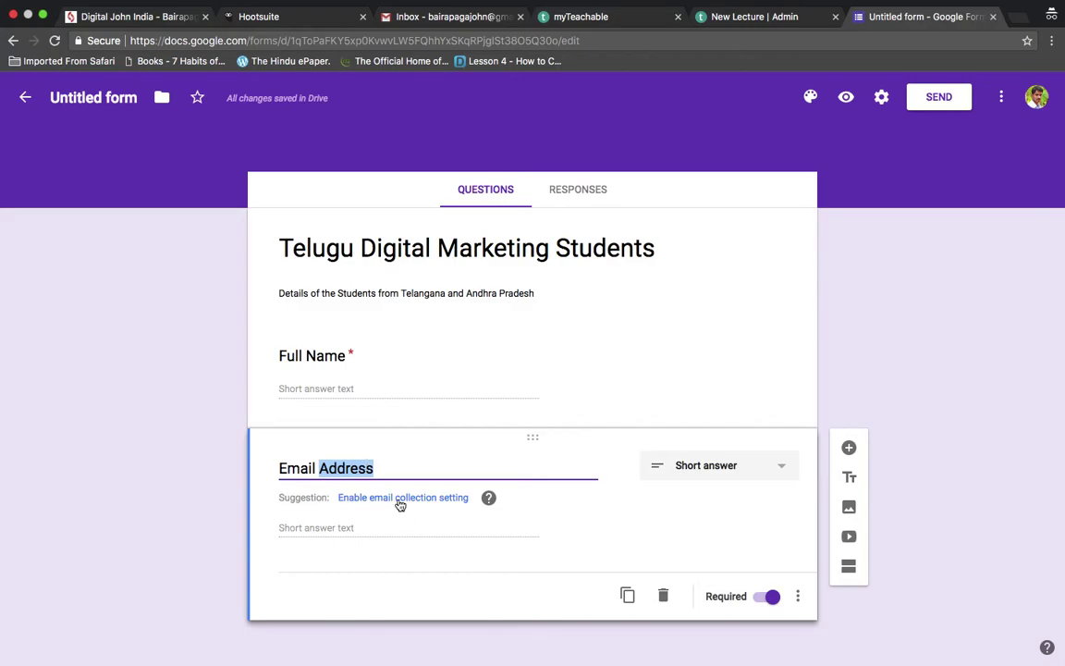
left_click(400, 499)
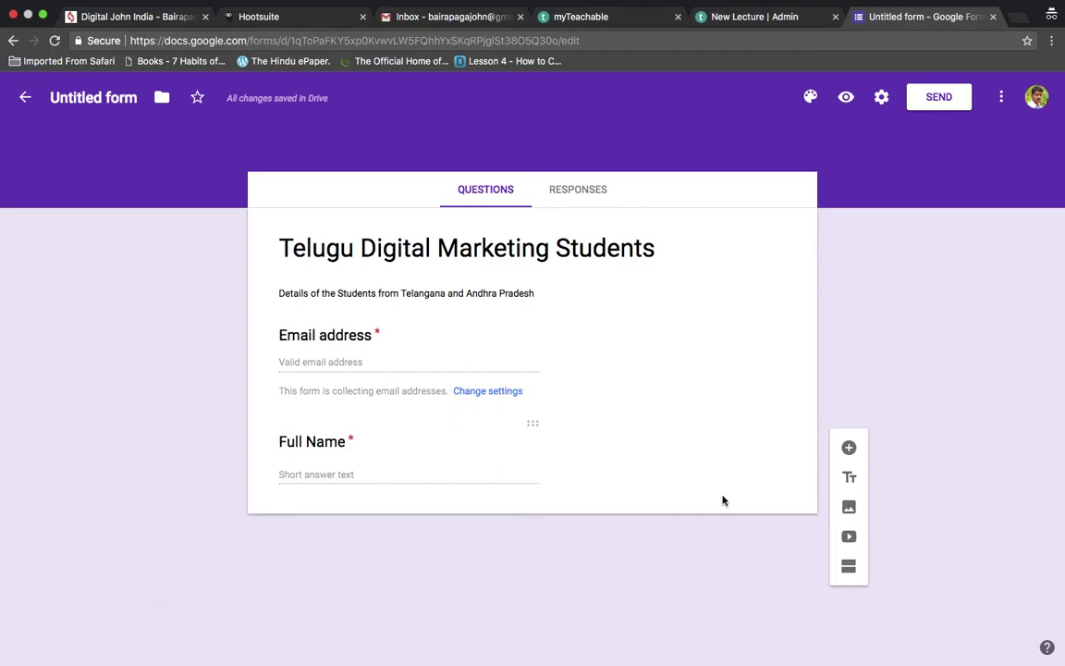
Add a new question below Full Name and title it "Video Website"
left_click(528, 466)
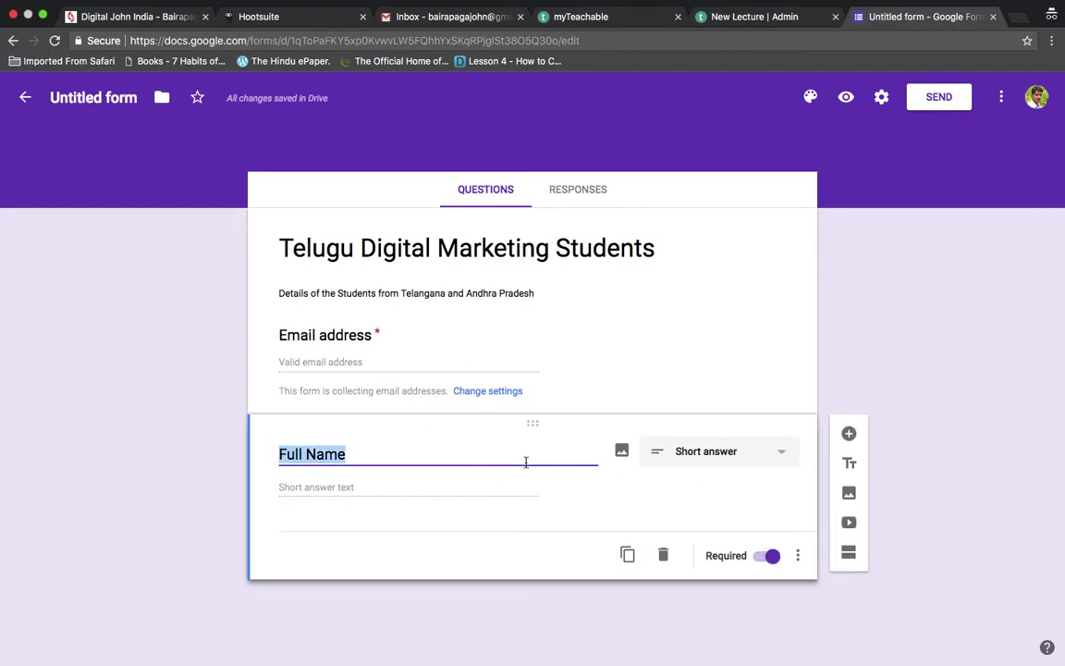
left_click(849, 435)
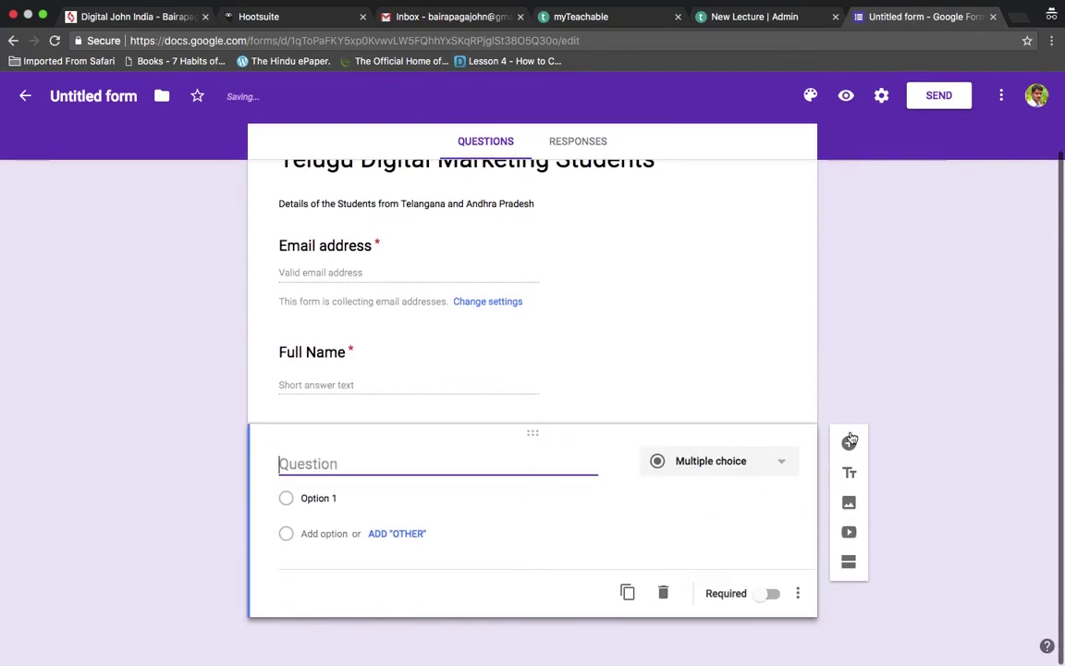
left_click(773, 460)
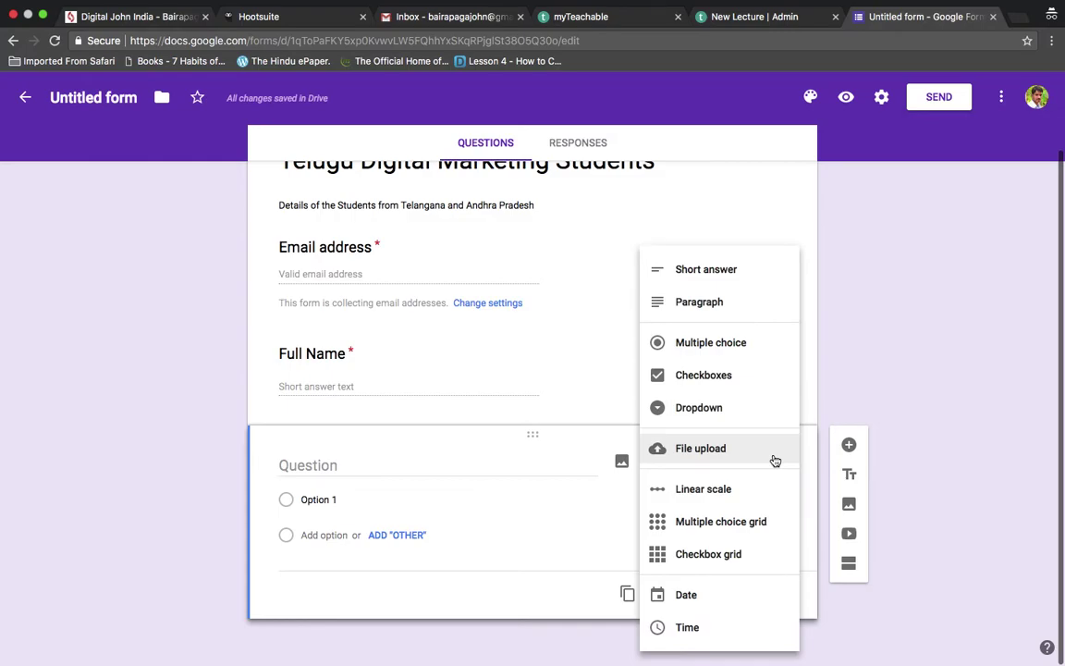
left_click(742, 350)
left_click(480, 457)
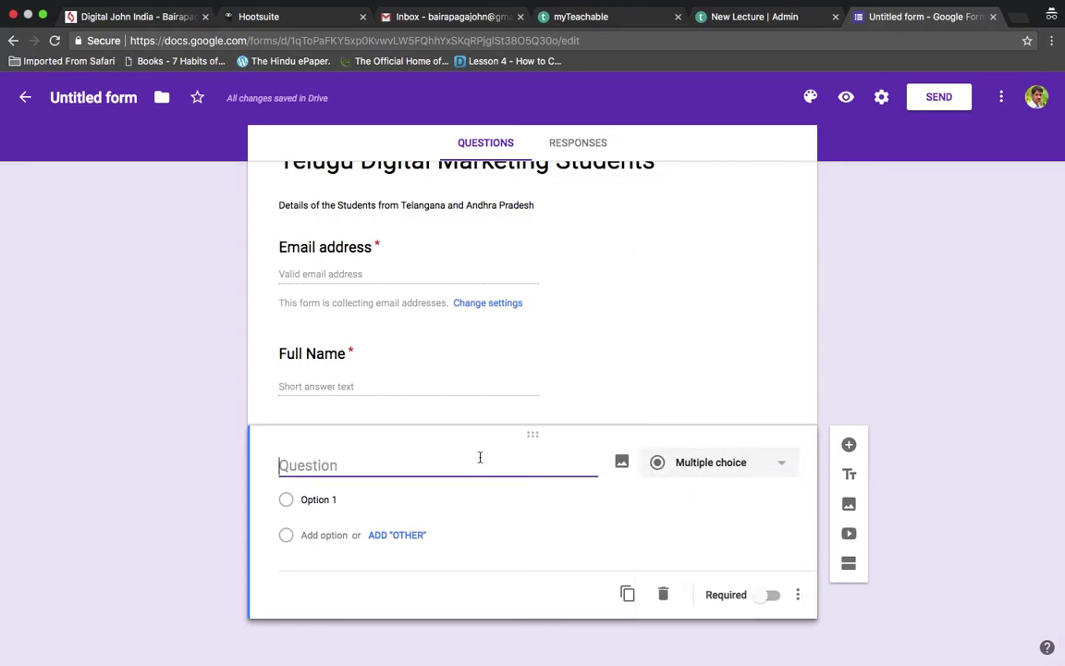
type("Video Website")
left_click(376, 511)
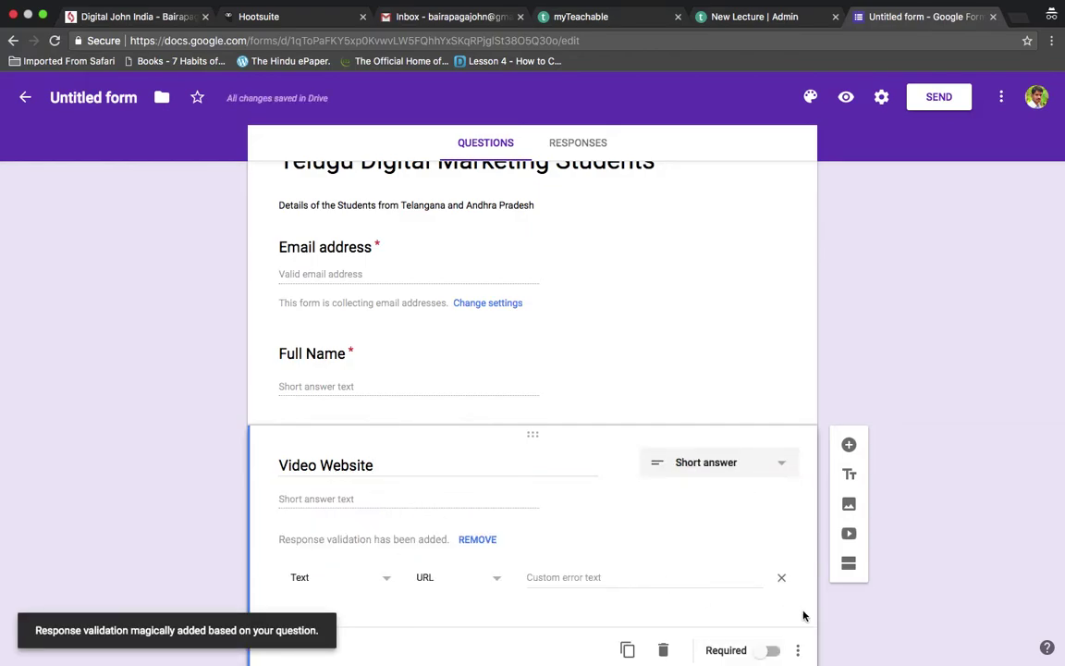
Remove the response validation from the Video Website question and set its type to Multiple choice
left_click(781, 577)
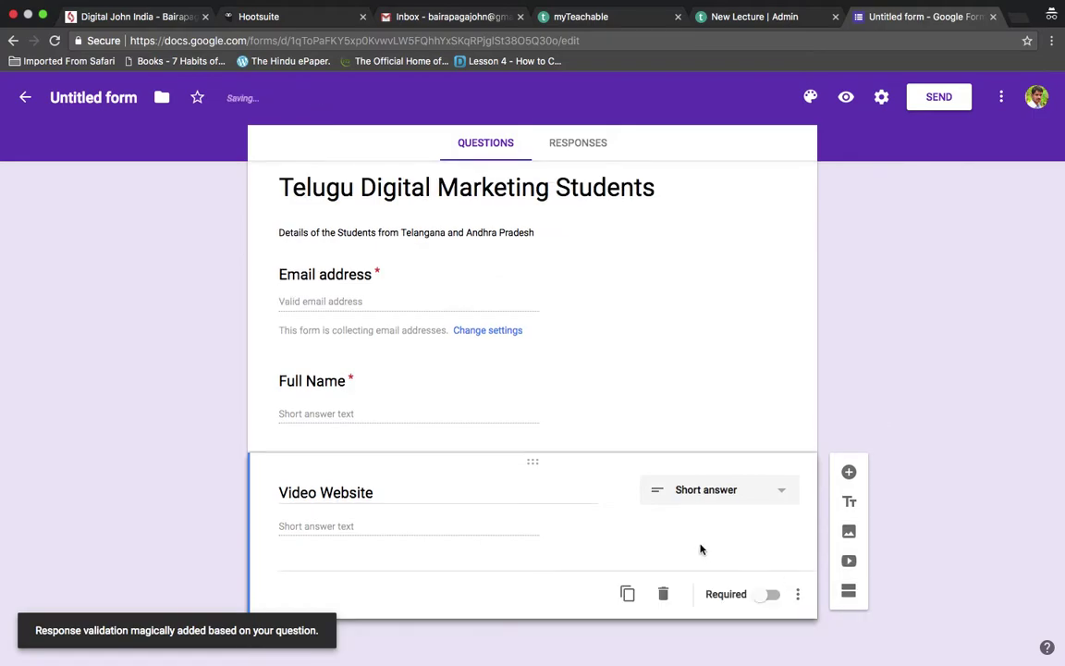
left_click(708, 490)
left_click(730, 344)
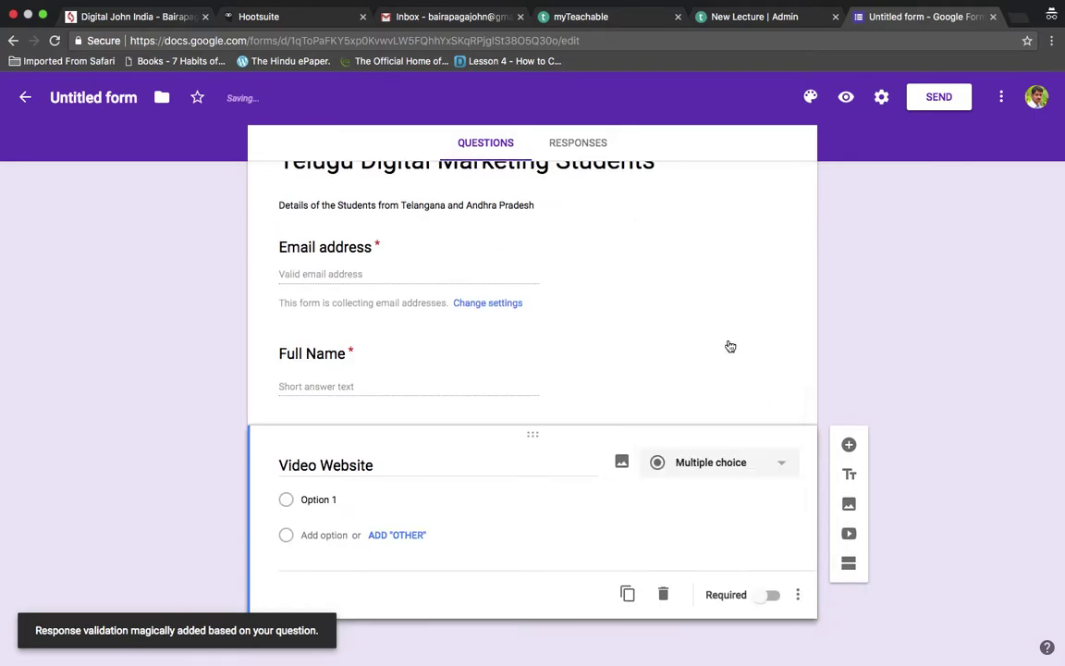
Give the Video Website question the options "youtube" and "google" plus an "Other" choice
left_click(349, 499)
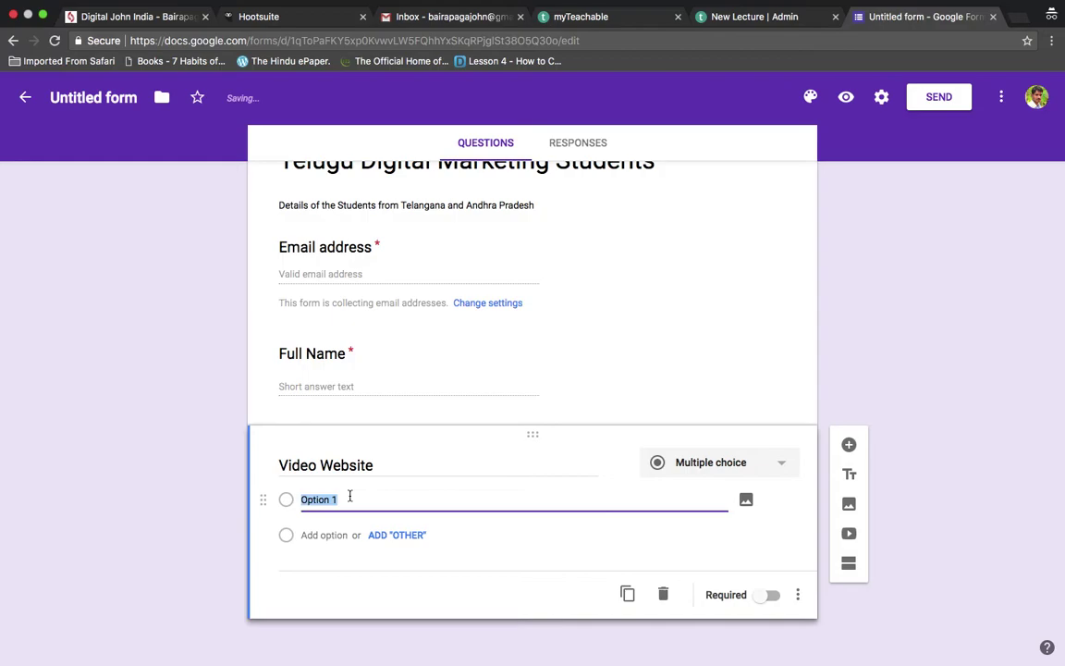
type("youtube")
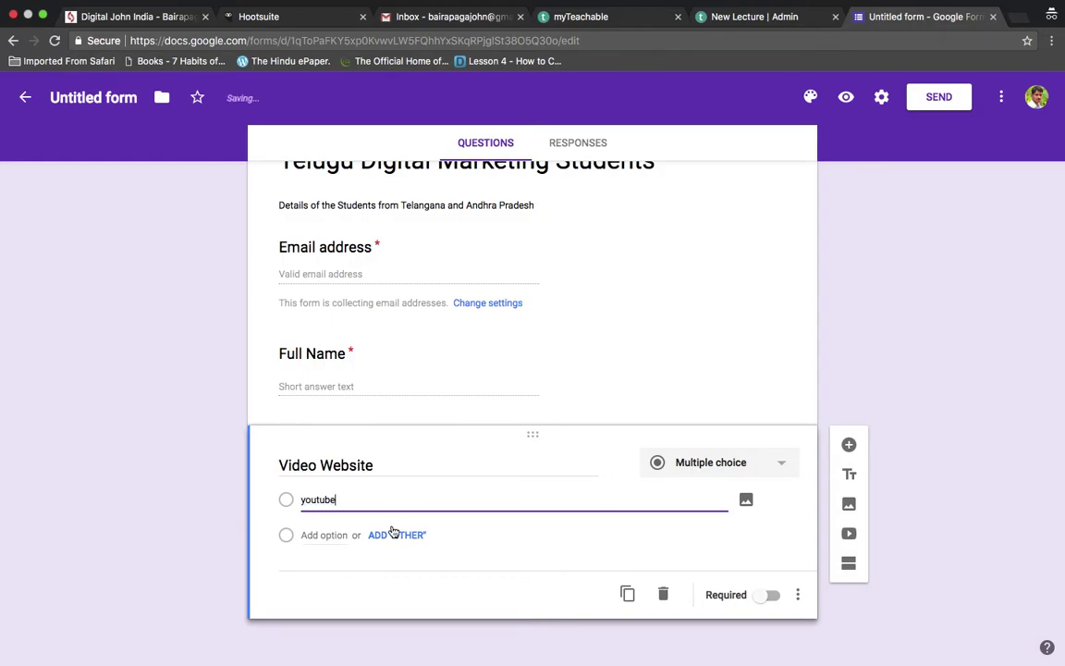
left_click(396, 535)
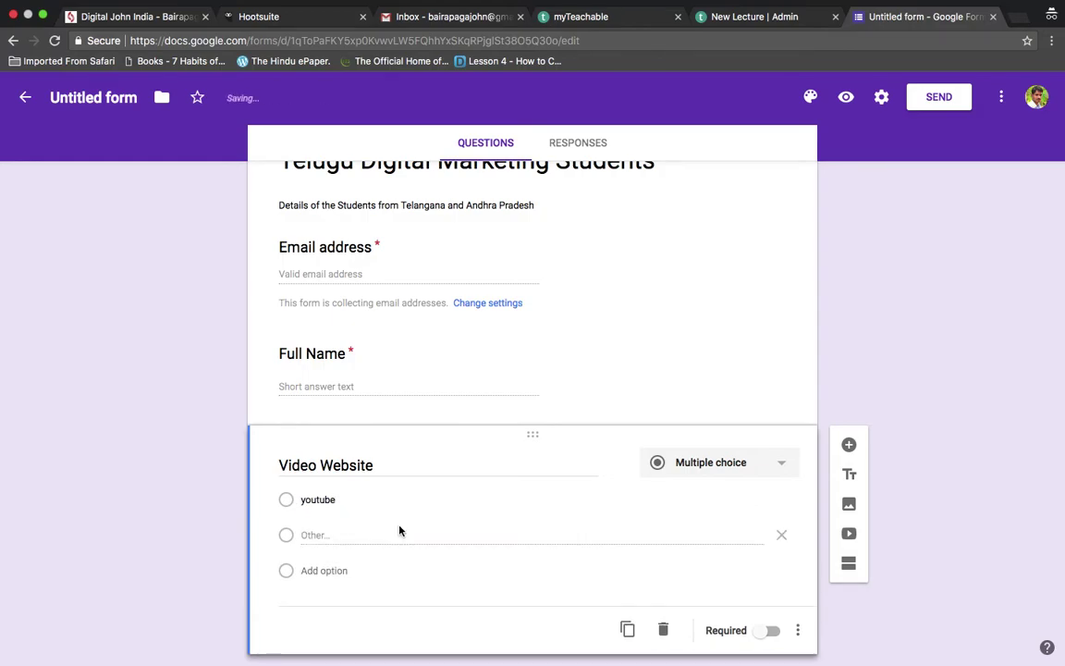
left_click(340, 571)
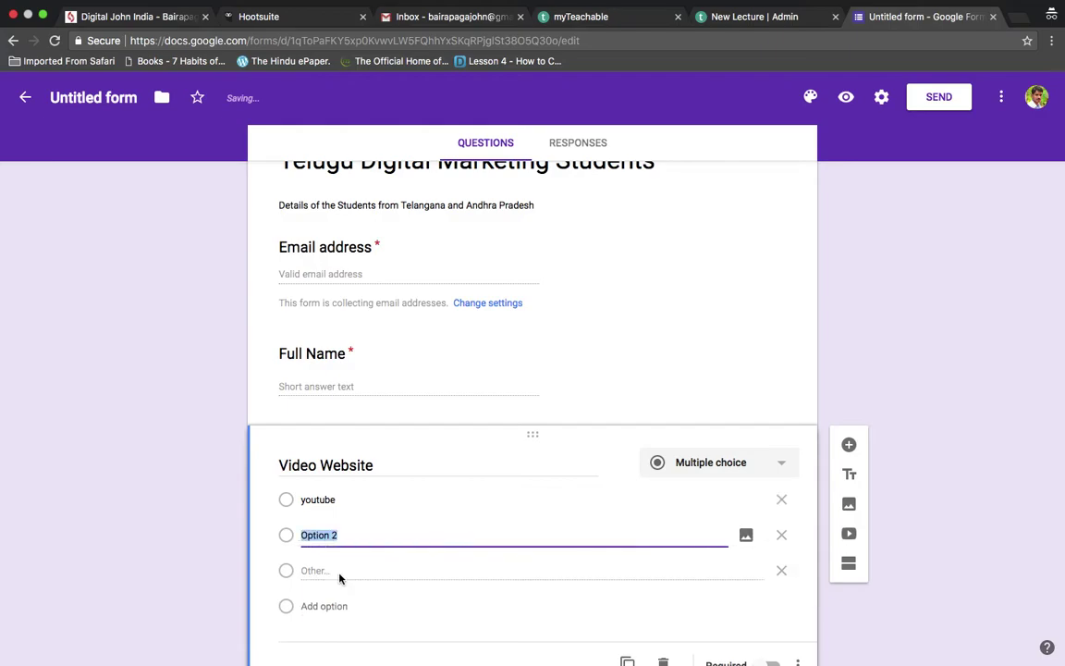
type("google")
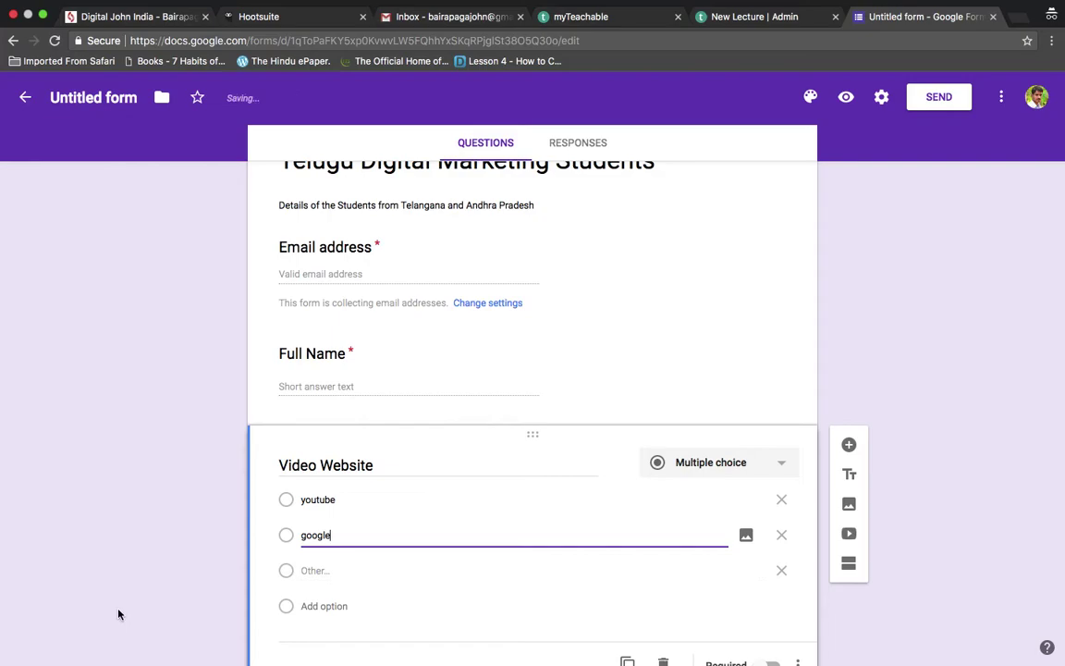
left_click(171, 569)
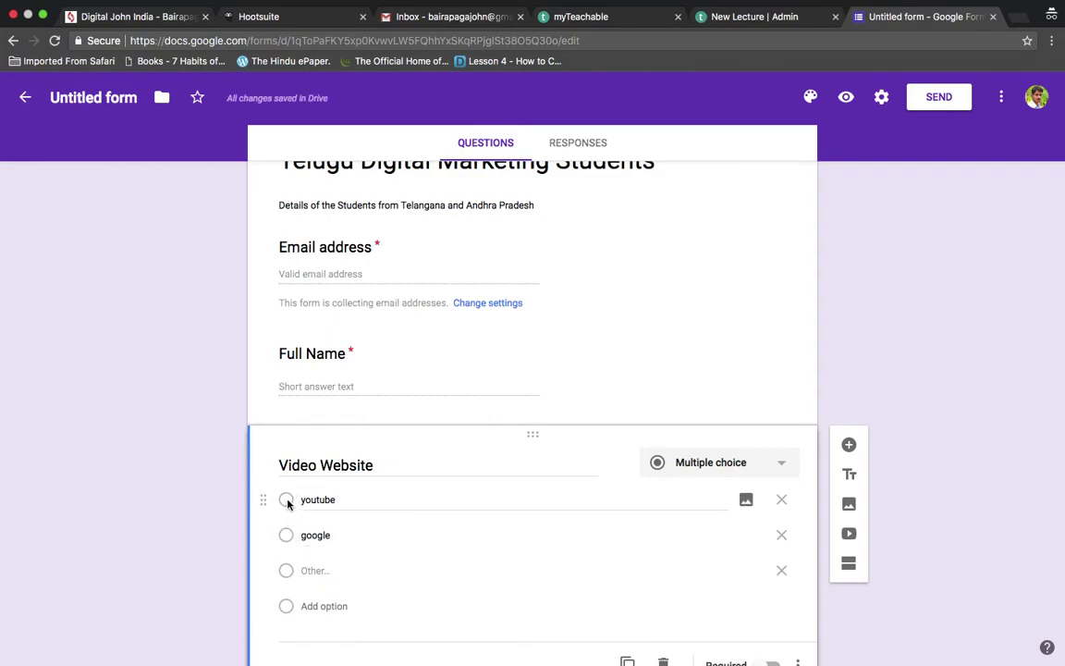
Make the Video Website question required and look over the whole form
scroll(1001, 527, "down", 1)
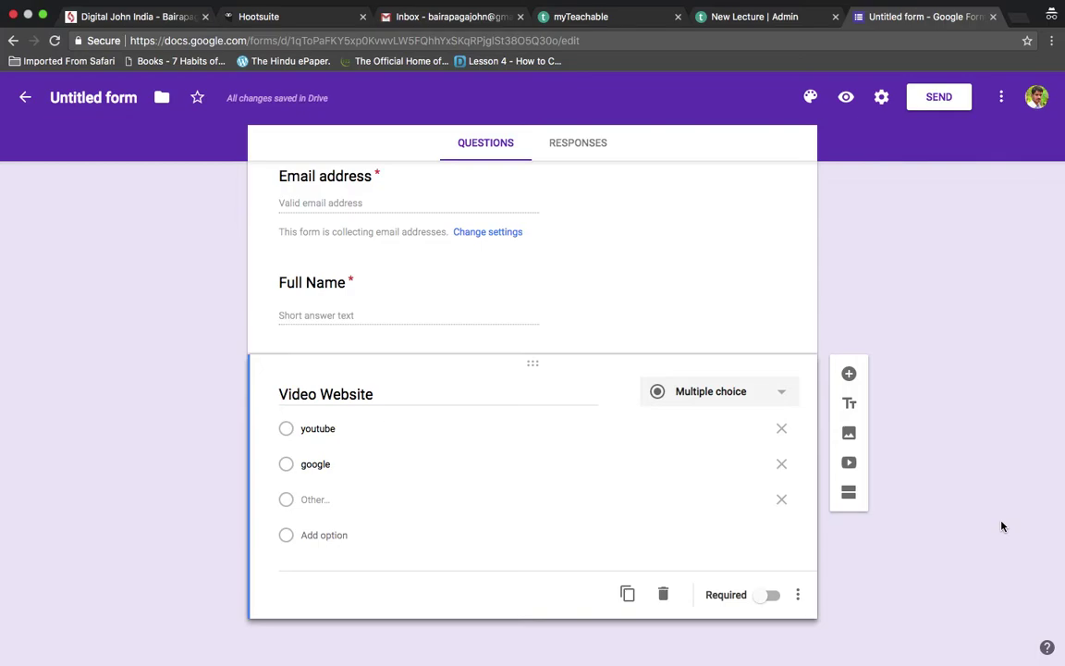
scroll(1001, 526, "down", 1)
scroll(1001, 526, "up", 1)
scroll(1000, 525, "down", 1)
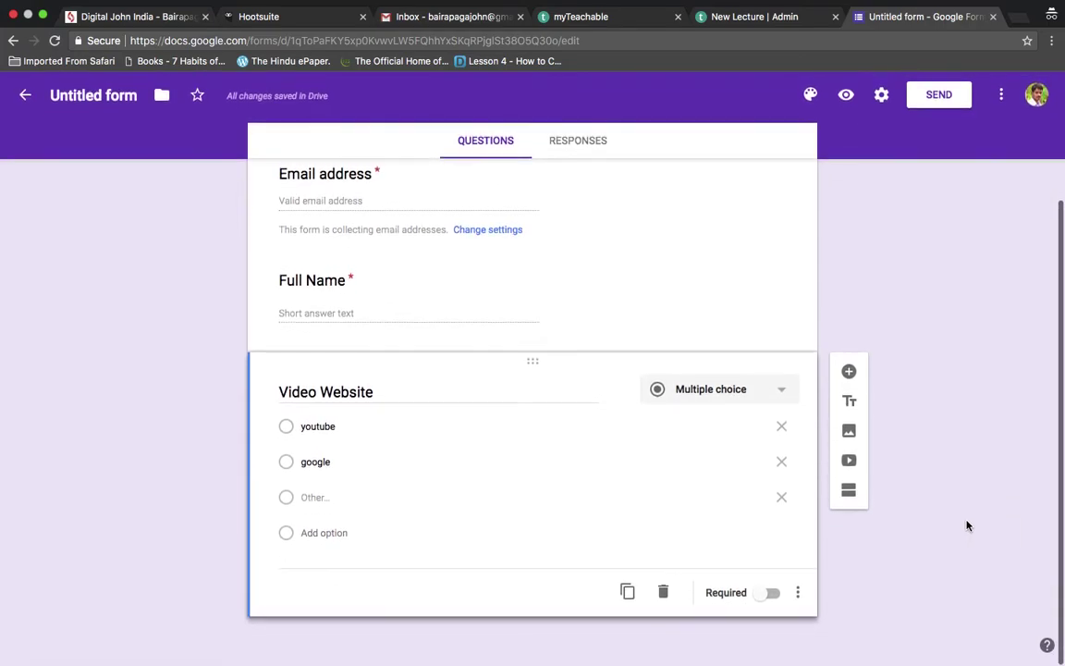
left_click(774, 594)
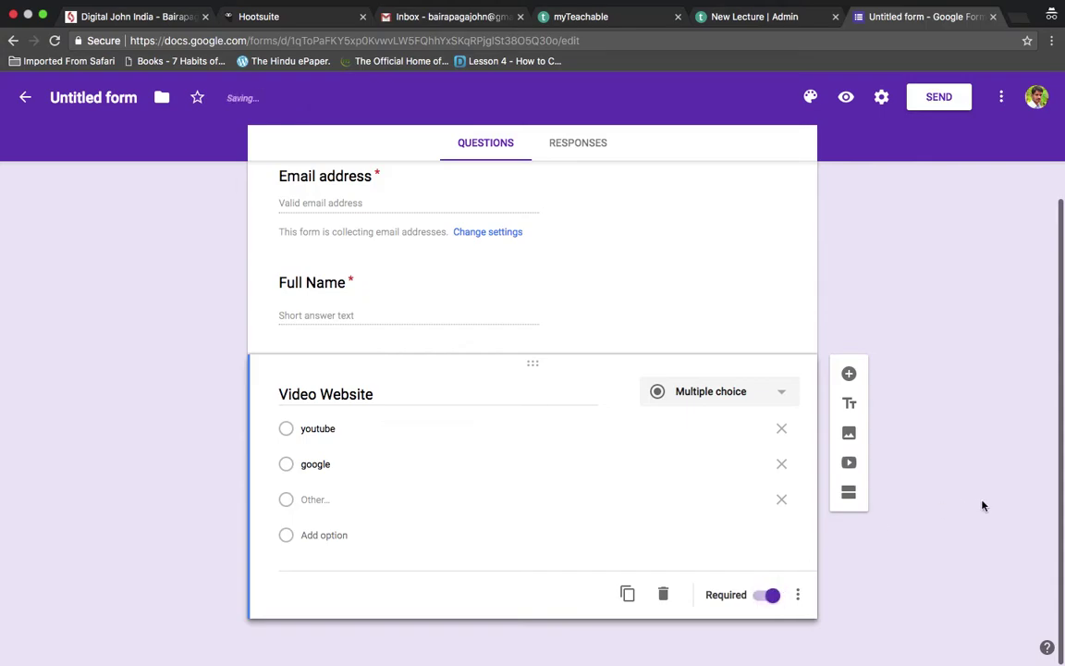
scroll(981, 504, "up", 2)
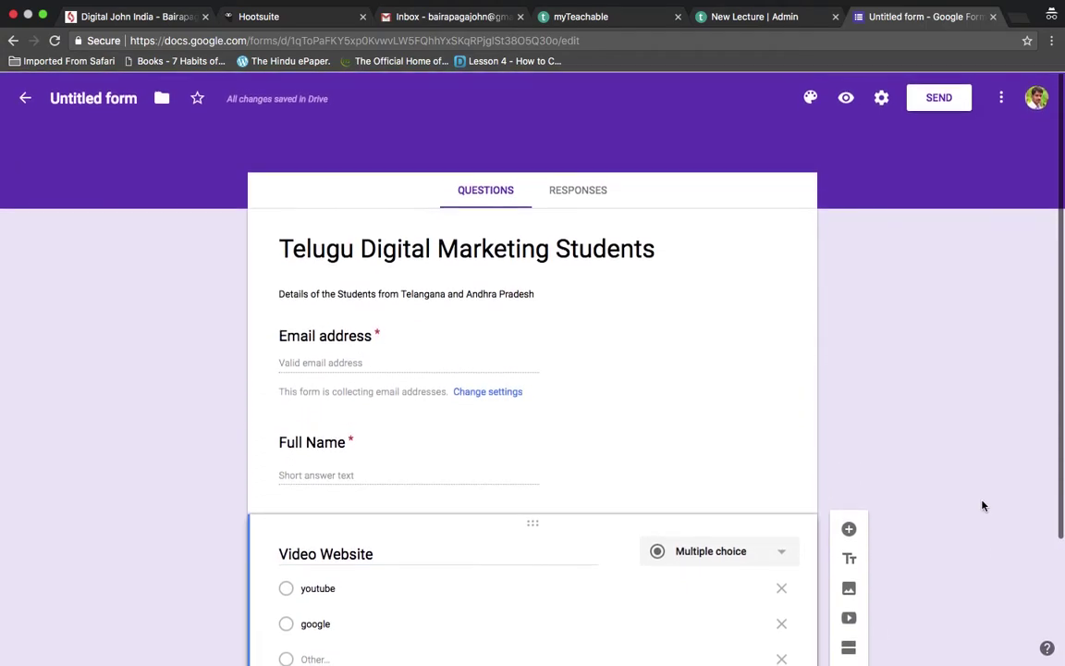
scroll(982, 503, "down", 2)
scroll(982, 504, "up", 2)
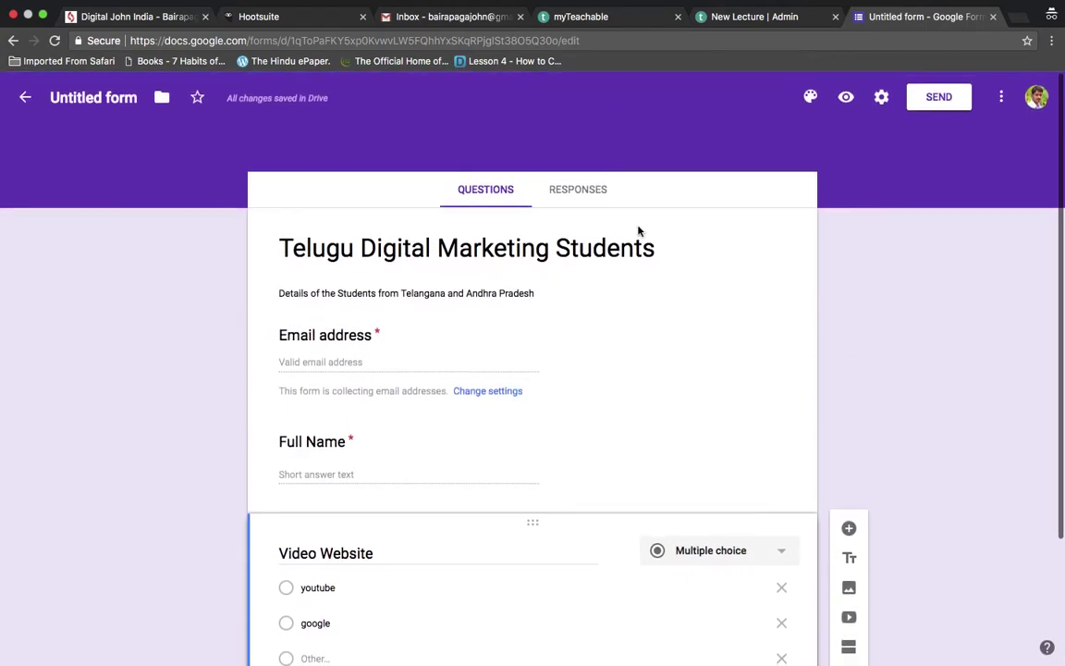
Check the form's response summary and review its questions again
left_click(579, 191)
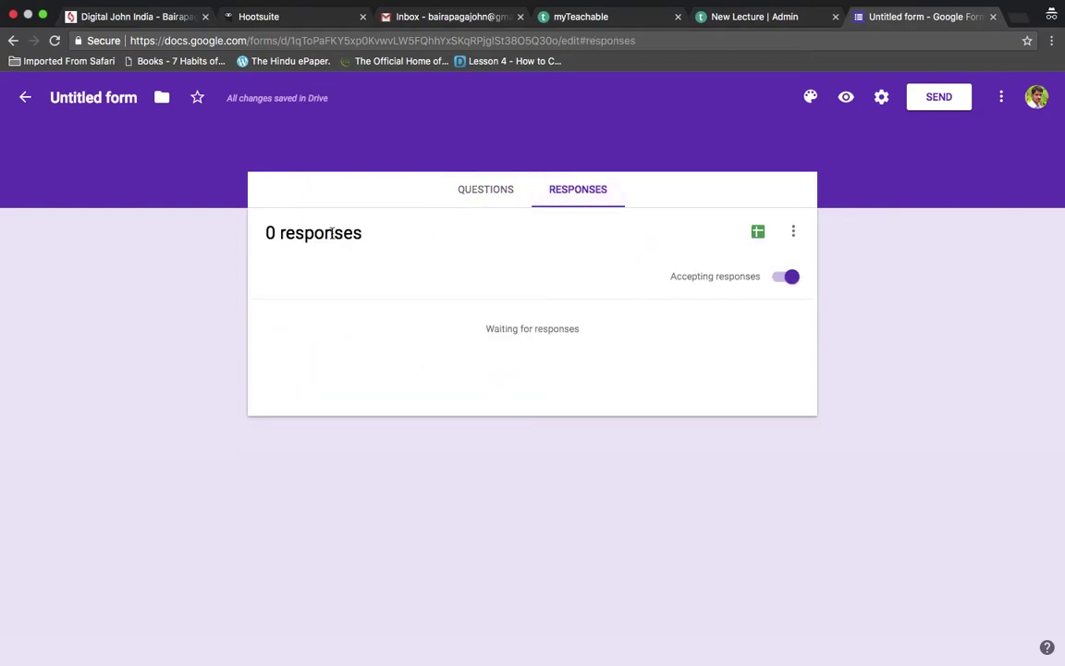
triple_click(297, 238)
double_click(335, 238)
left_click(335, 238)
left_click(335, 238)
triple_click(335, 237)
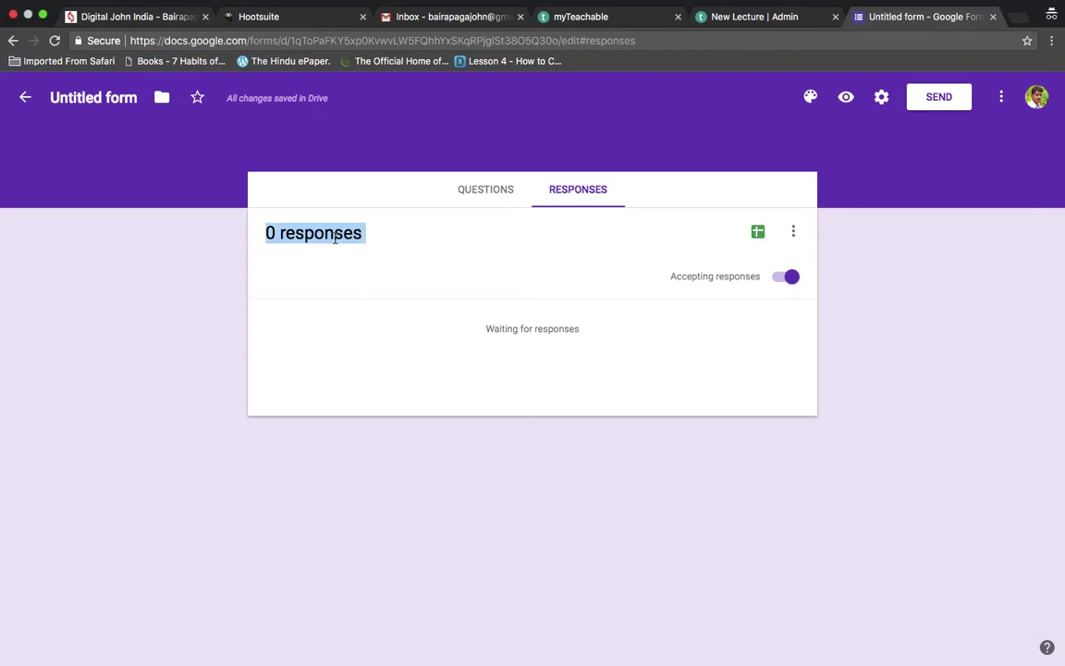
left_click(489, 187)
scroll(483, 416, "down", 3)
scroll(483, 416, "up", 3)
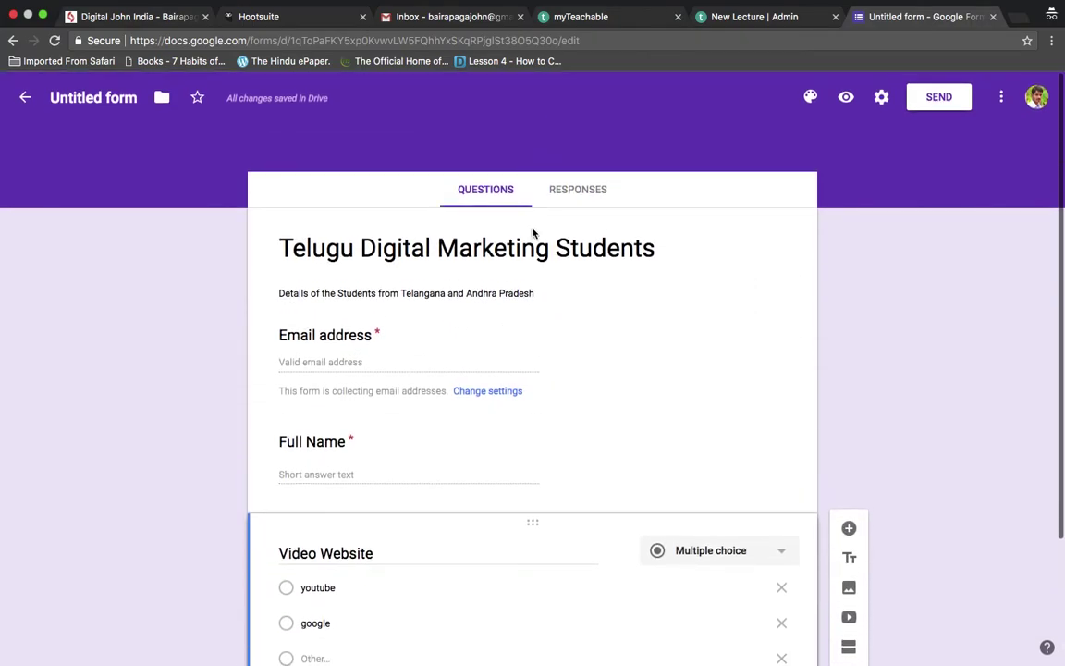
left_click(574, 189)
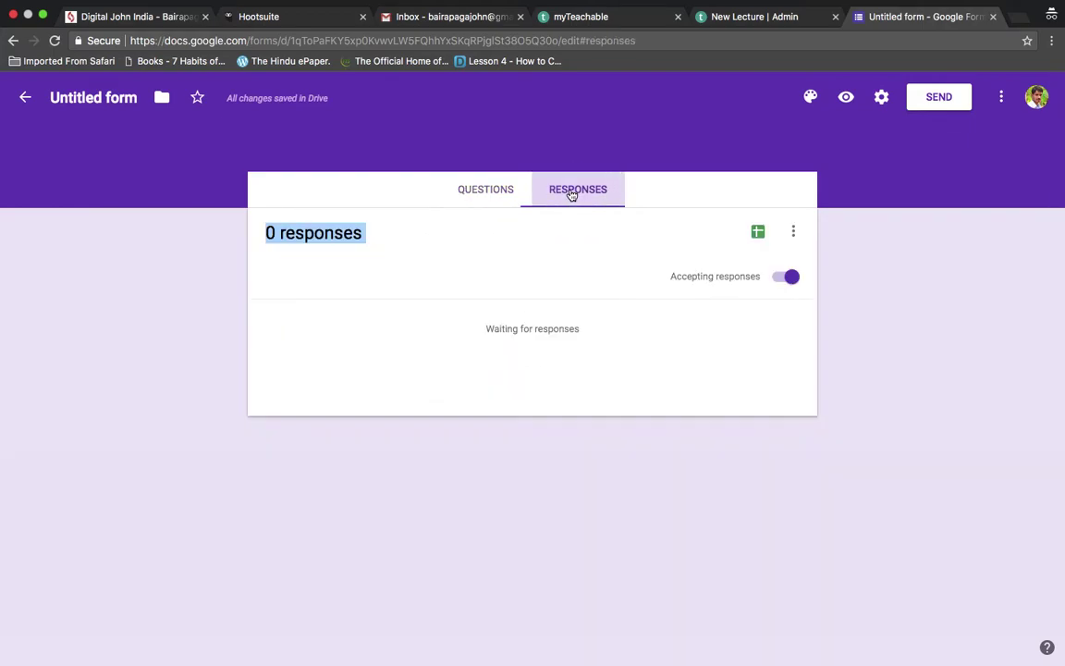
triple_click(339, 242)
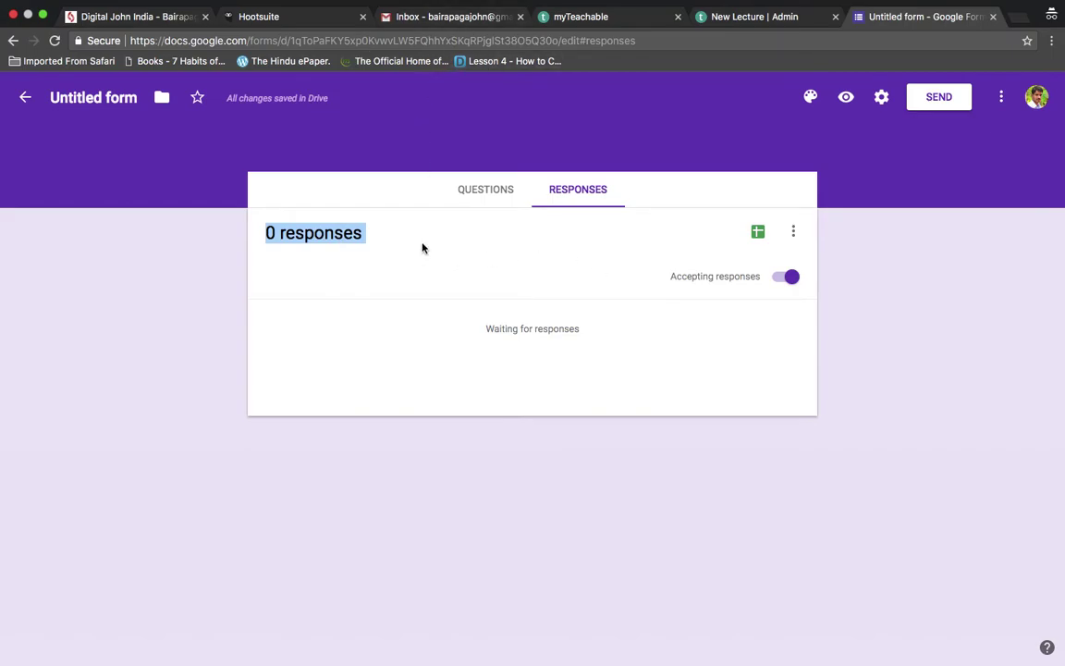
triple_click(303, 243)
left_click(388, 242)
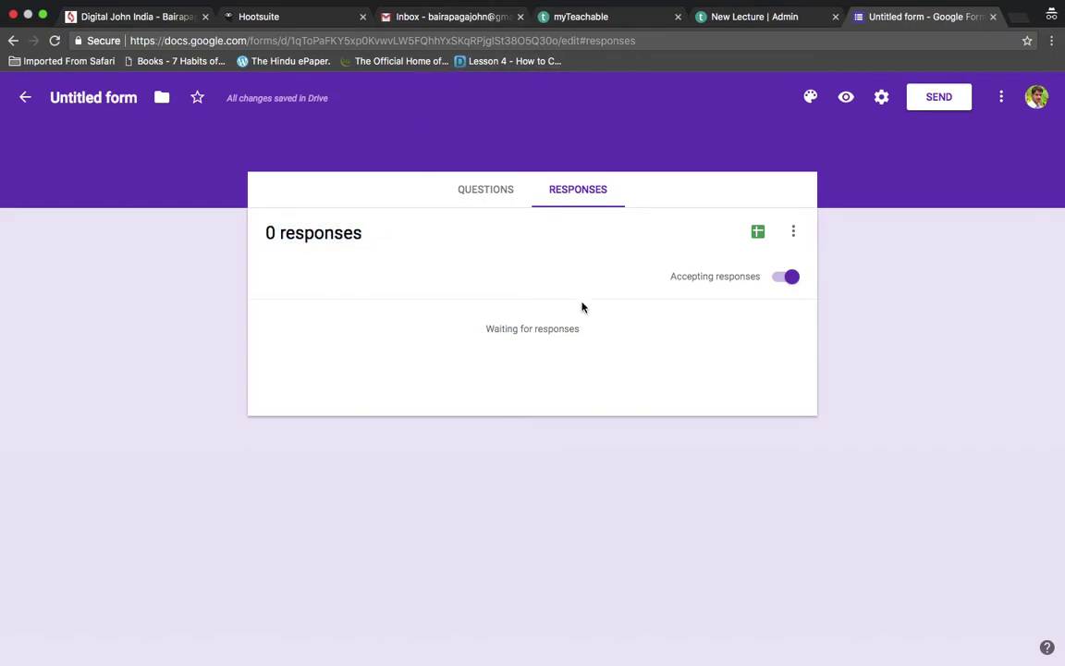
left_click(477, 197)
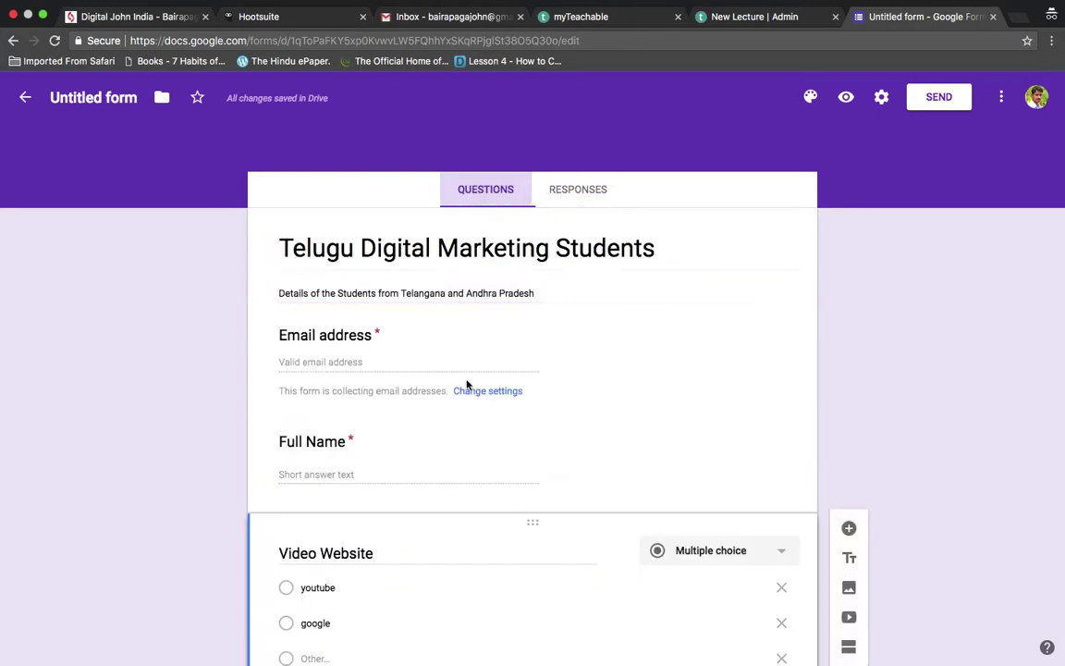
scroll(476, 452, "down", 3)
scroll(475, 452, "up", 3)
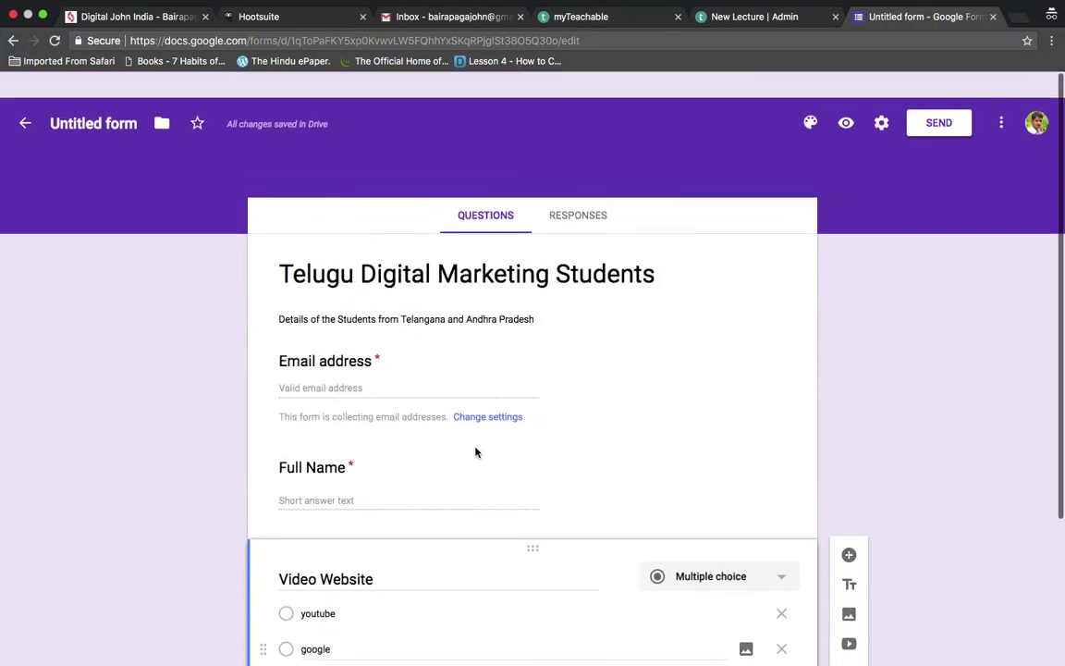
Link the form's responses to a new spreadsheet named "Telugu DM students"
left_click(587, 192)
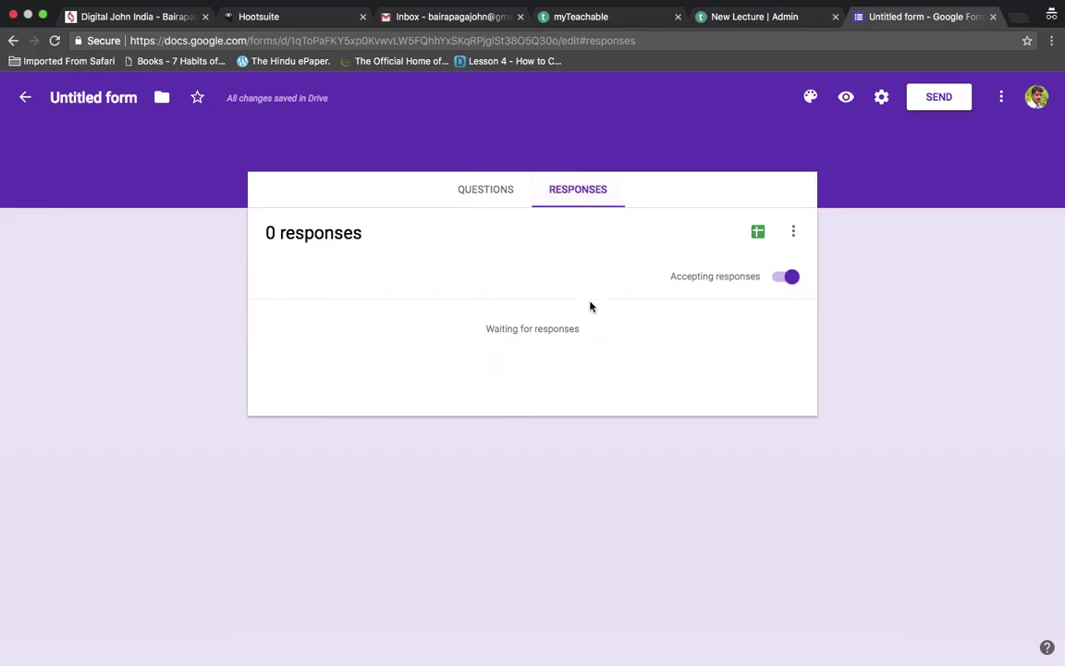
left_click(758, 233)
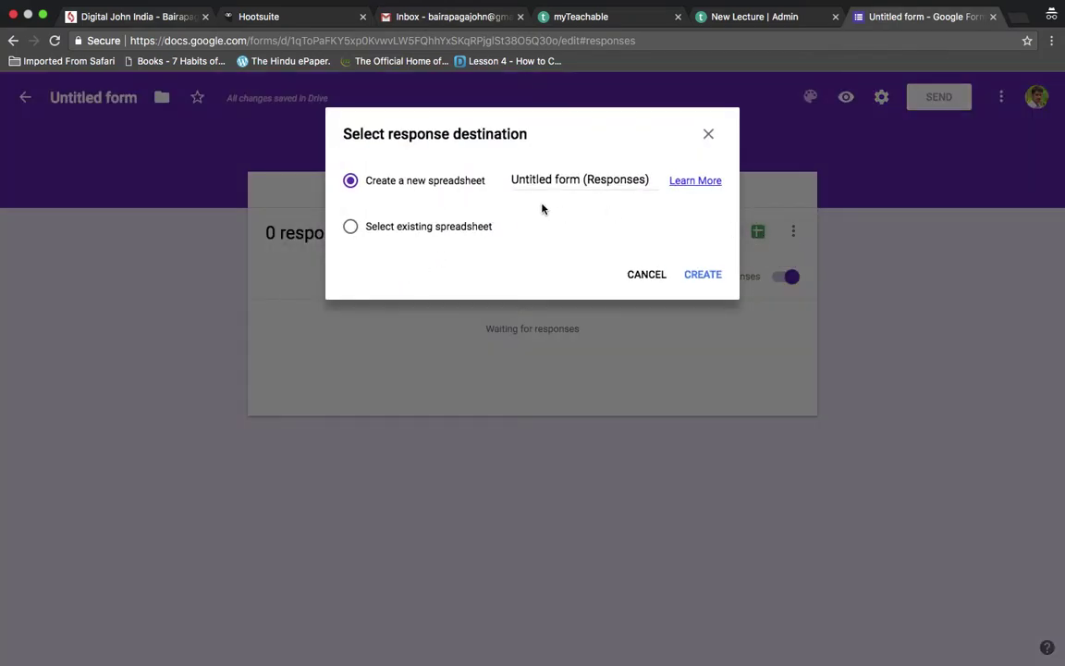
left_click(584, 182)
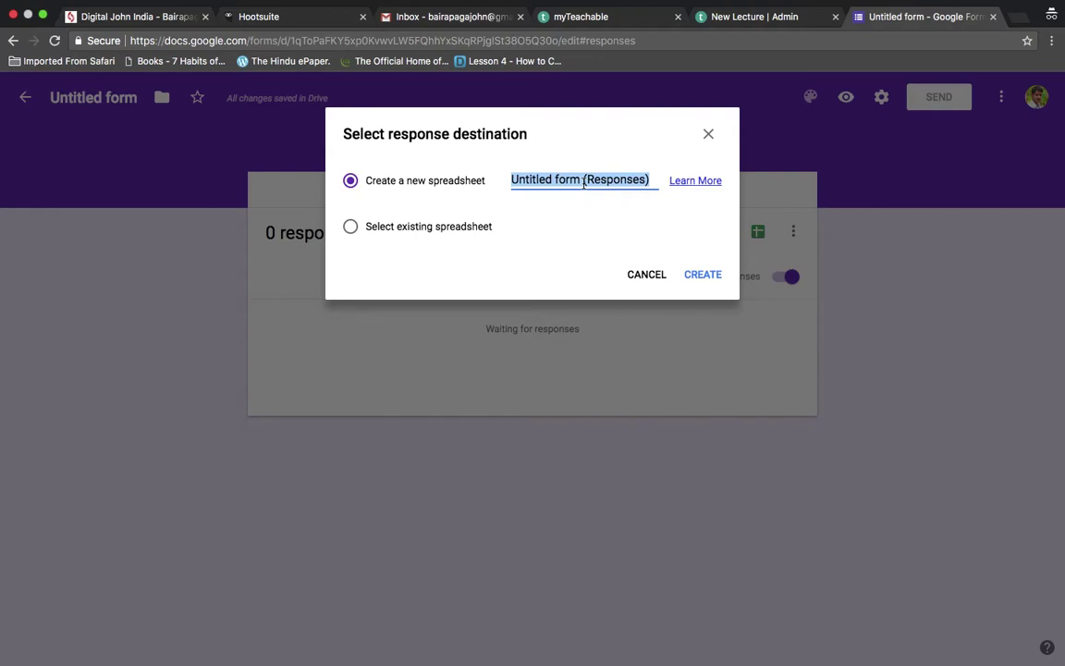
type("Telu")
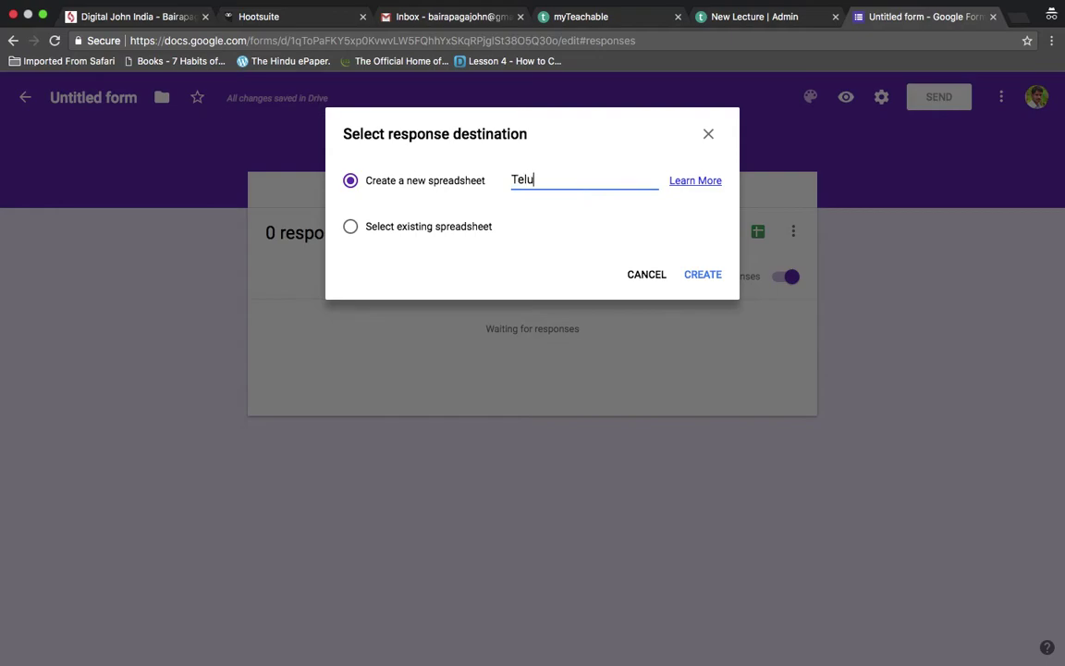
key("BackSpace")
type("dents")
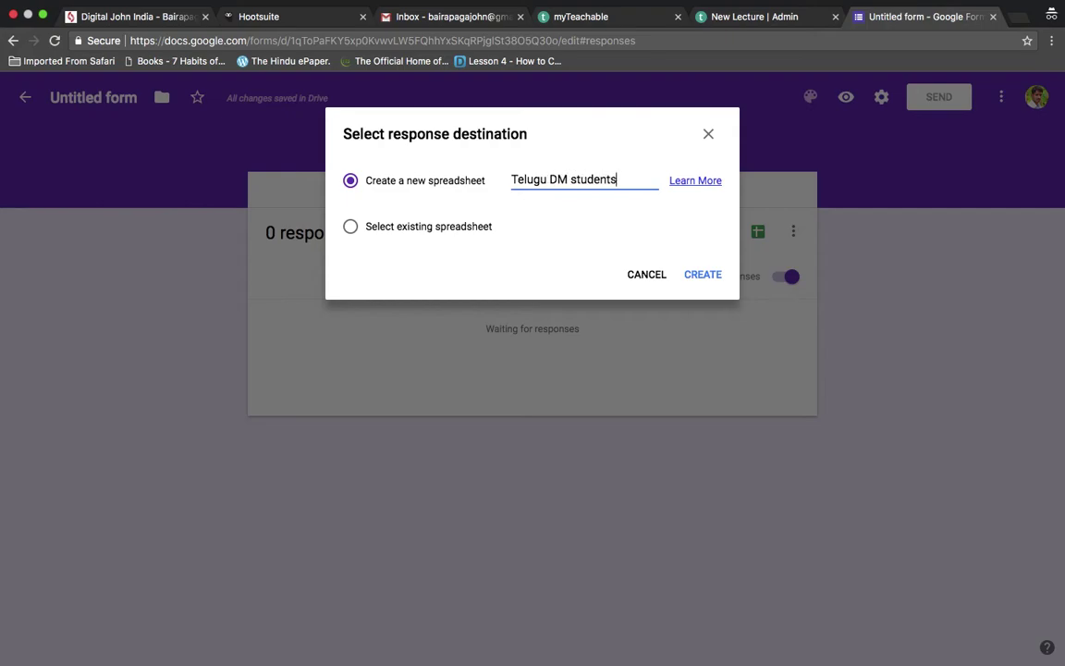
left_click(704, 276)
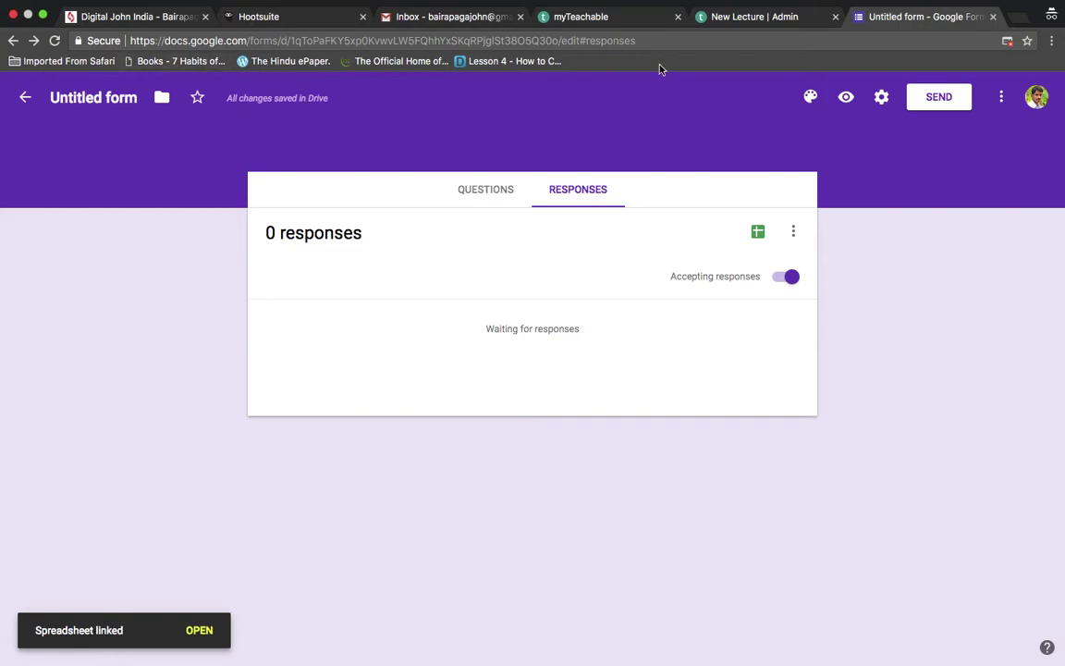
Go to docs.google.com in a new browser tab
key("super+t")
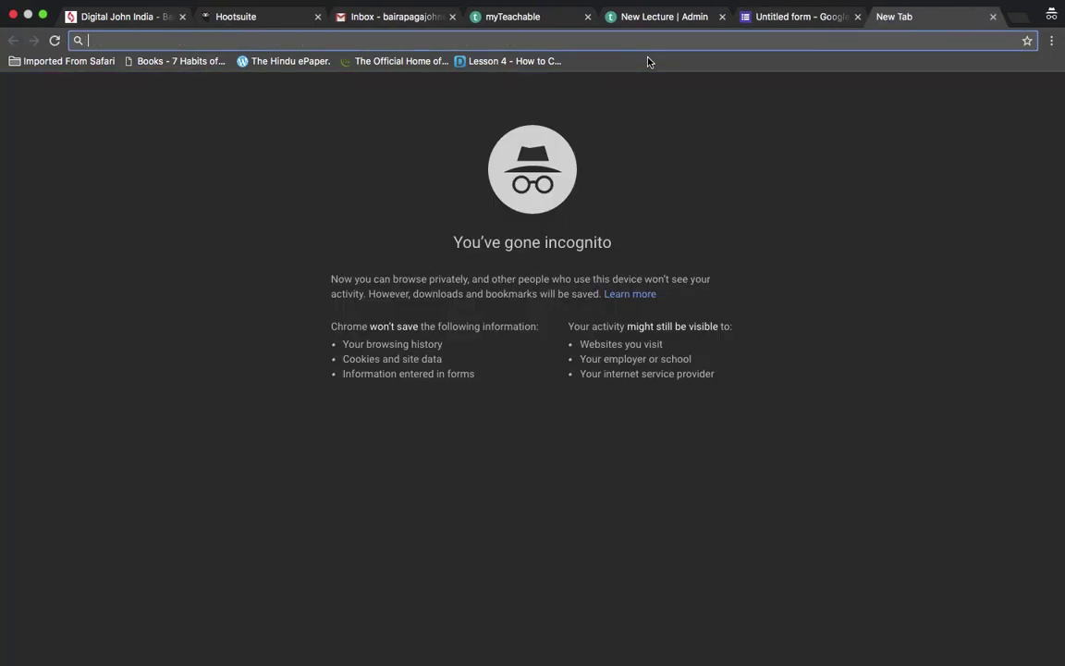
type("g")
key("BackSpace")
key("BackSpace")
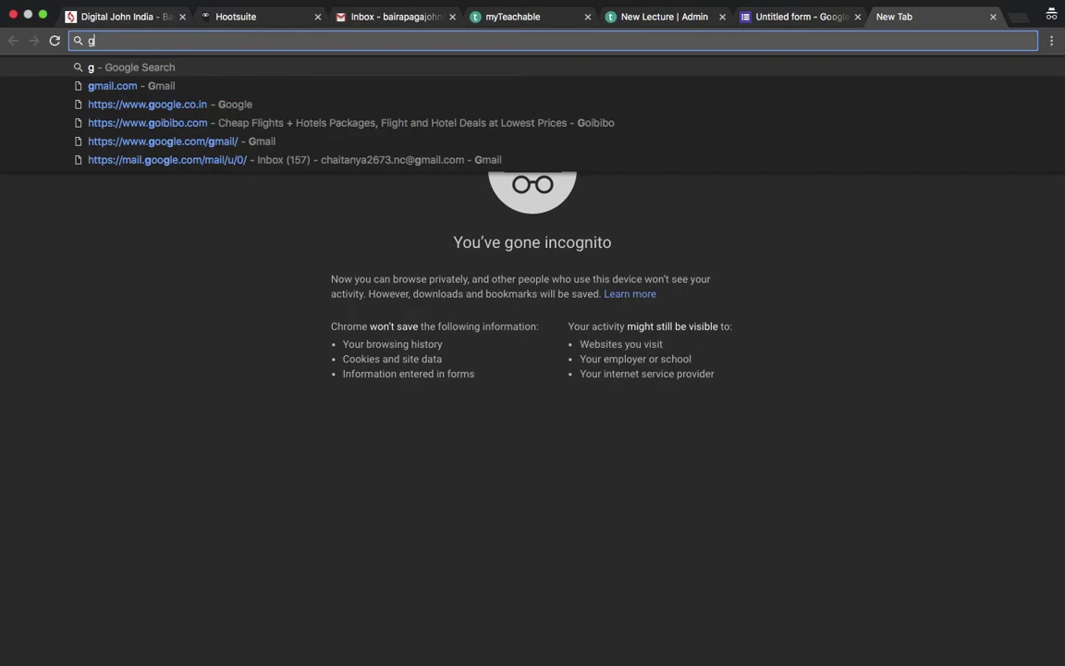
type("docs")
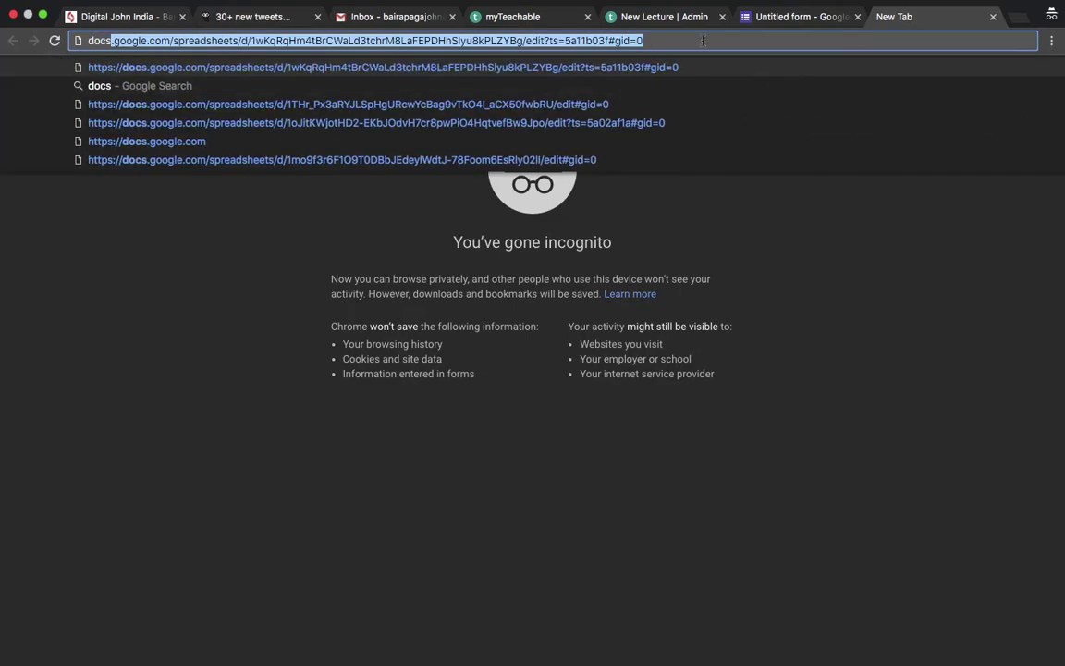
key("Right")
key("BackSpace")
key("BackSpace")
key("BackSpace")
key("BackSpace")
key("BackSpace")
key("BackSpace")
key("BackSpace")
key("BackSpace")
key("BackSpace")
key("BackSpace")
key("BackSpace")
key("BackSpace")
key("BackSpace")
key("BackSpace")
key("BackSpace")
key("BackSpace")
key("BackSpace")
key("BackSpace")
key("BackSpace")
key("BackSpace")
key("BackSpace")
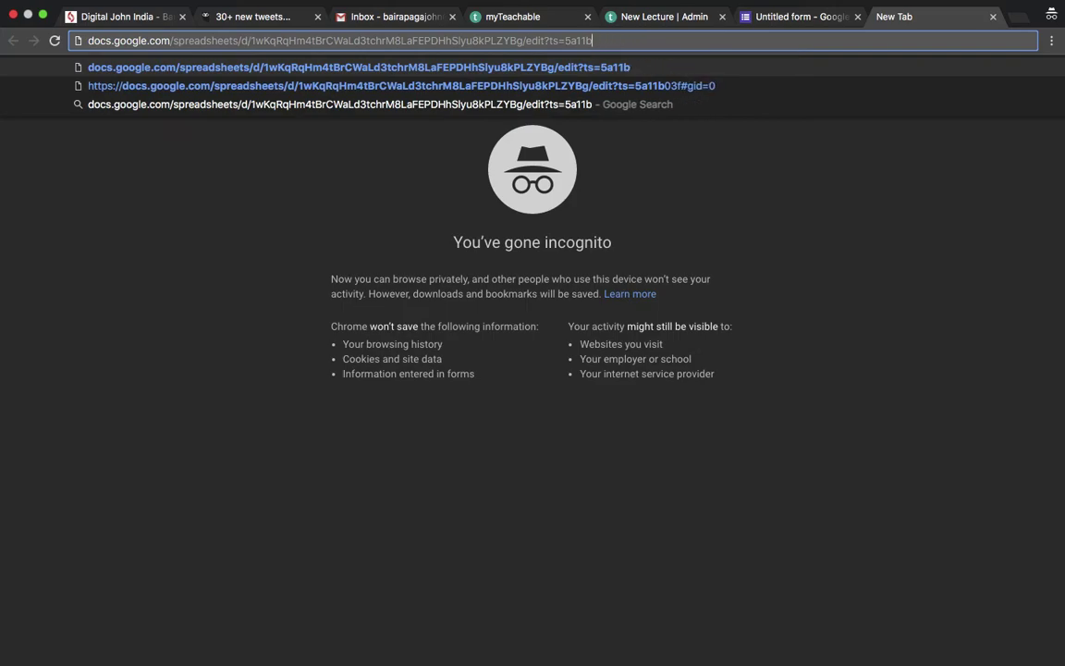
key("BackSpace")
key("BackSpace")
key("BackSpace")
key("BackSpace")
key("BackSpace")
key("BackSpace")
key("BackSpace")
key("BackSpace")
key("BackSpace")
key("BackSpace")
key("BackSpace")
key("BackSpace")
key("BackSpace")
key("BackSpace")
key("BackSpace")
key("BackSpace")
key("BackSpace")
key("BackSpace")
key("BackSpace")
key("BackSpace")
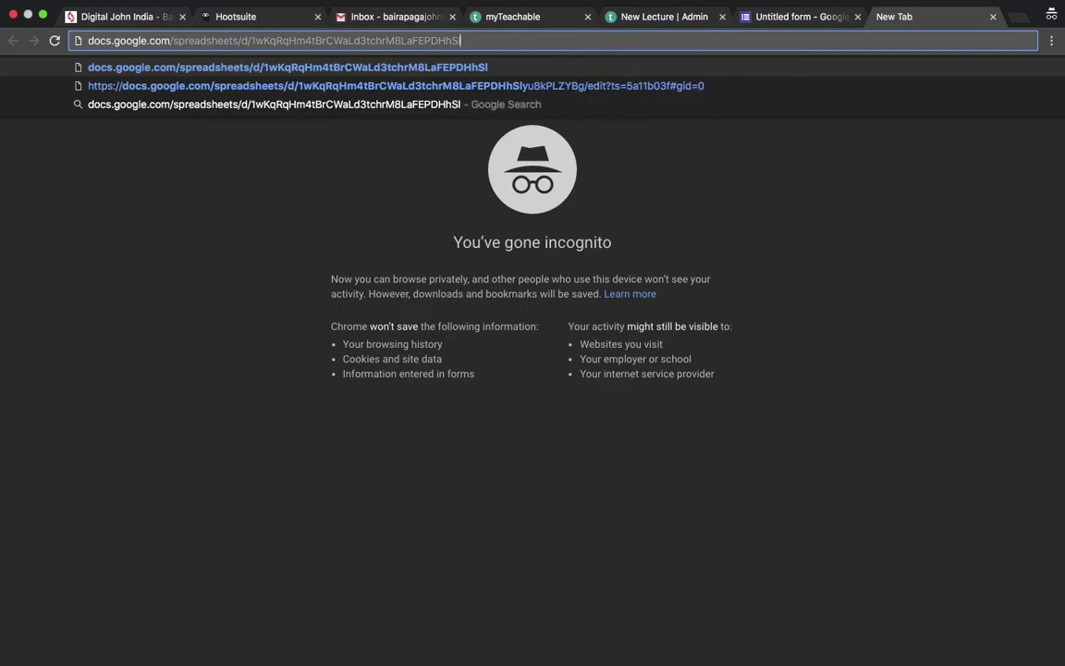
key("BackSpace")
key("BackSpace")
key("BackSpace")
key("BackSpace")
key("BackSpace")
key("BackSpace")
key("BackSpace")
key("BackSpace")
key("BackSpace")
key("BackSpace")
key("BackSpace")
key("BackSpace")
key("BackSpace")
key("BackSpace")
key("BackSpace")
key("BackSpace")
key("BackSpace")
key("BackSpace")
key("BackSpace")
key("BackSpace")
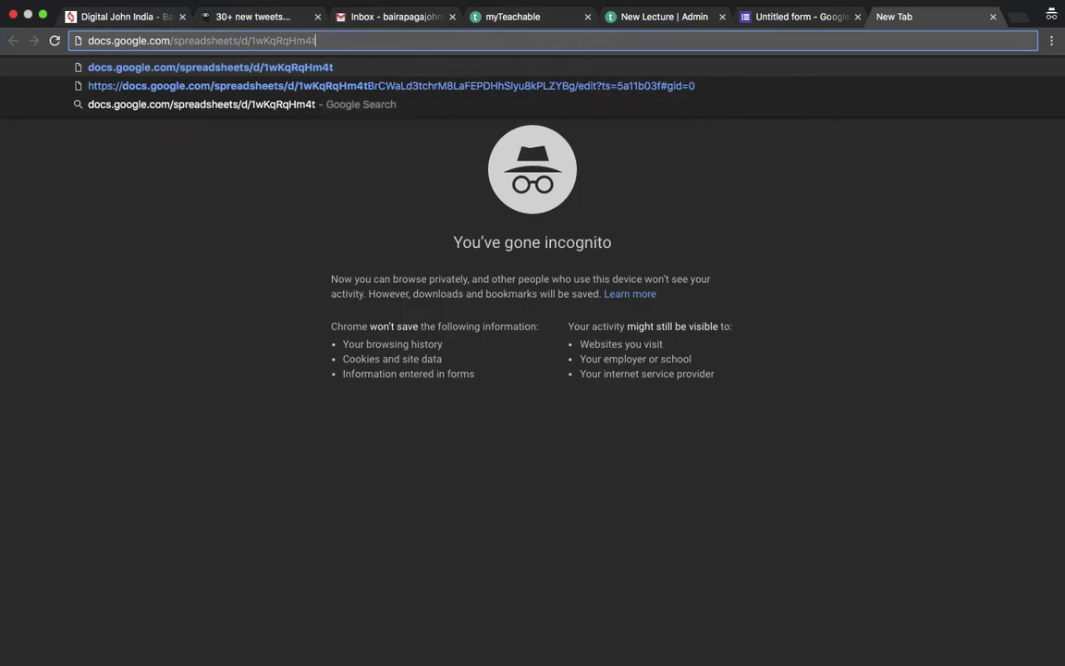
key("BackSpace")
key("BackSpace")
key("BackSpace")
key("BackSpace")
key("BackSpace")
key("BackSpace")
key("BackSpace")
key("BackSpace")
key("BackSpace")
key("BackSpace")
key("BackSpace")
key("BackSpace")
key("BackSpace")
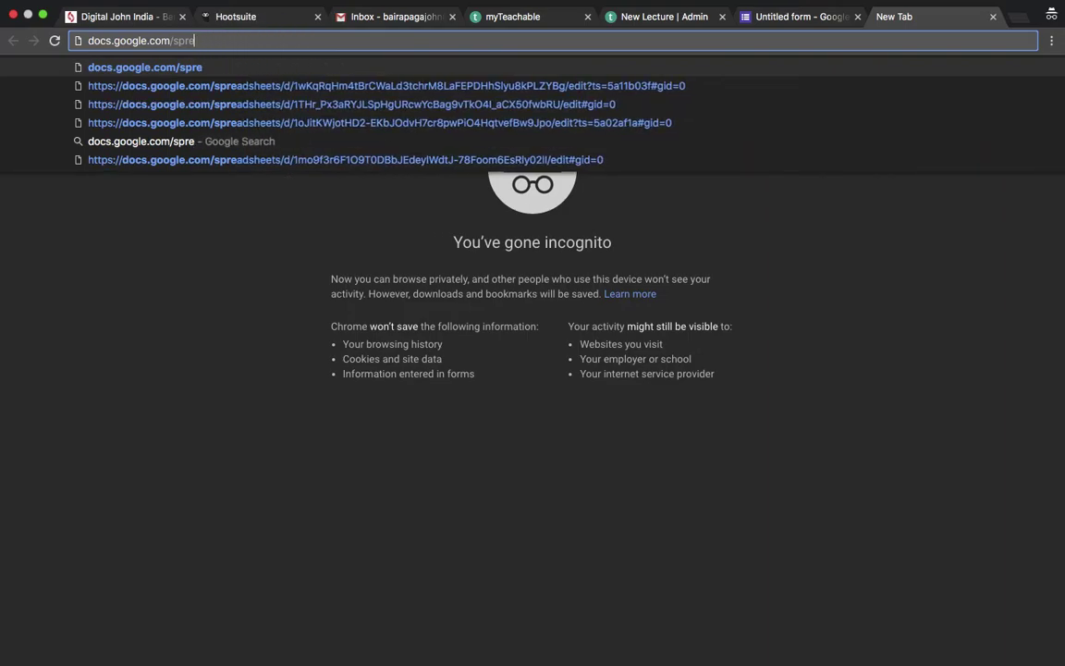
key("BackSpace")
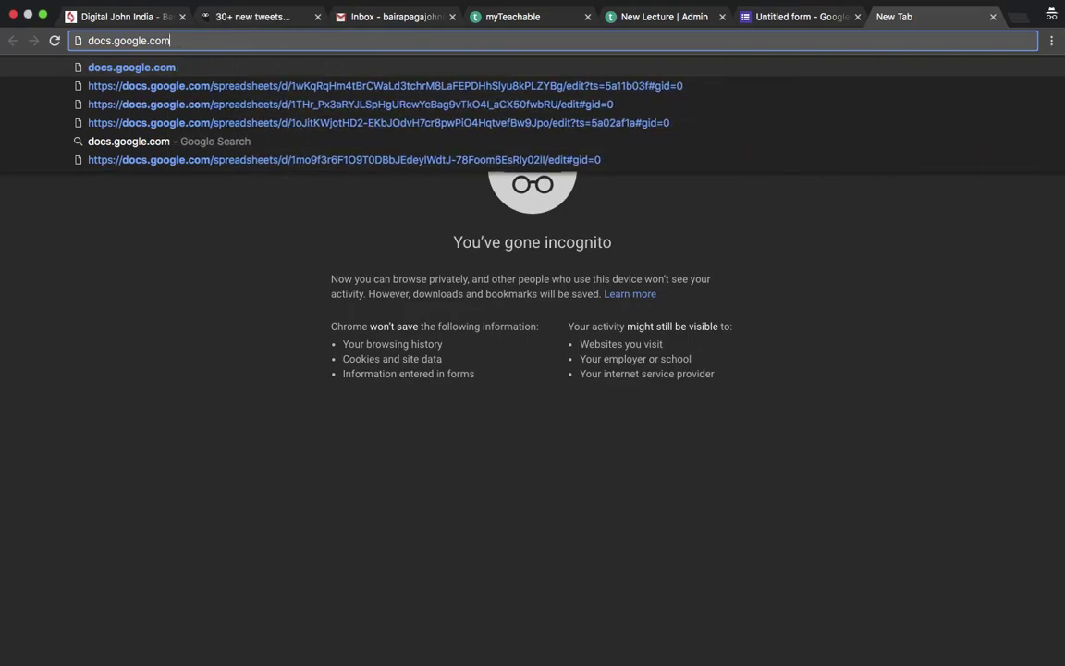
key("Return")
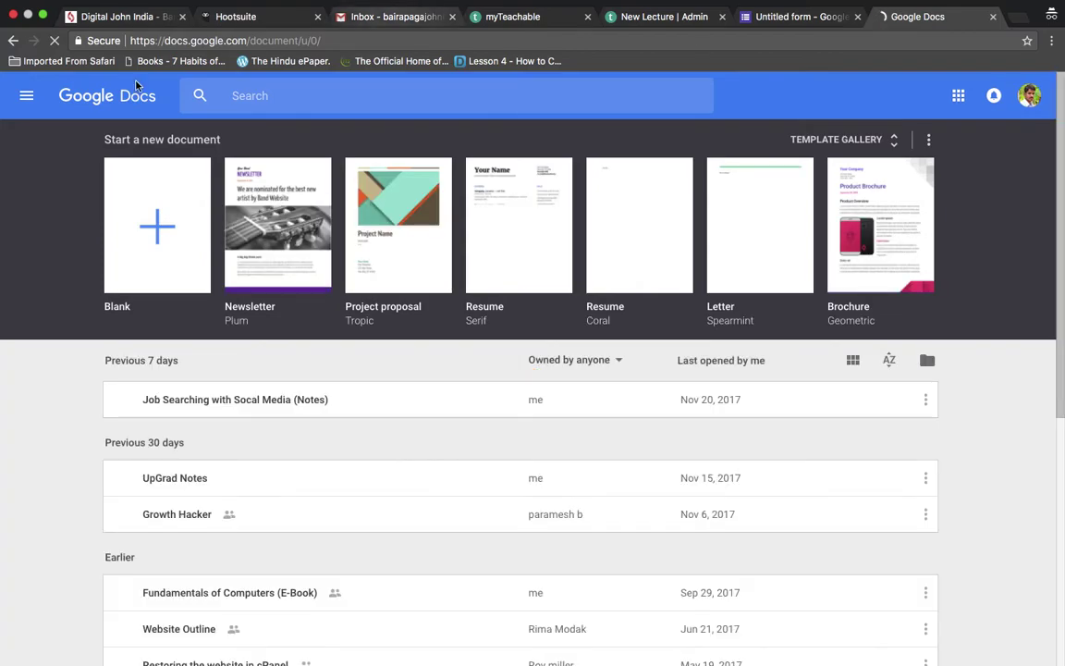
Switch to Google Sheets and open the "Shantiniketan Vidyalayam (Responses)" spreadsheet
left_click(26, 95)
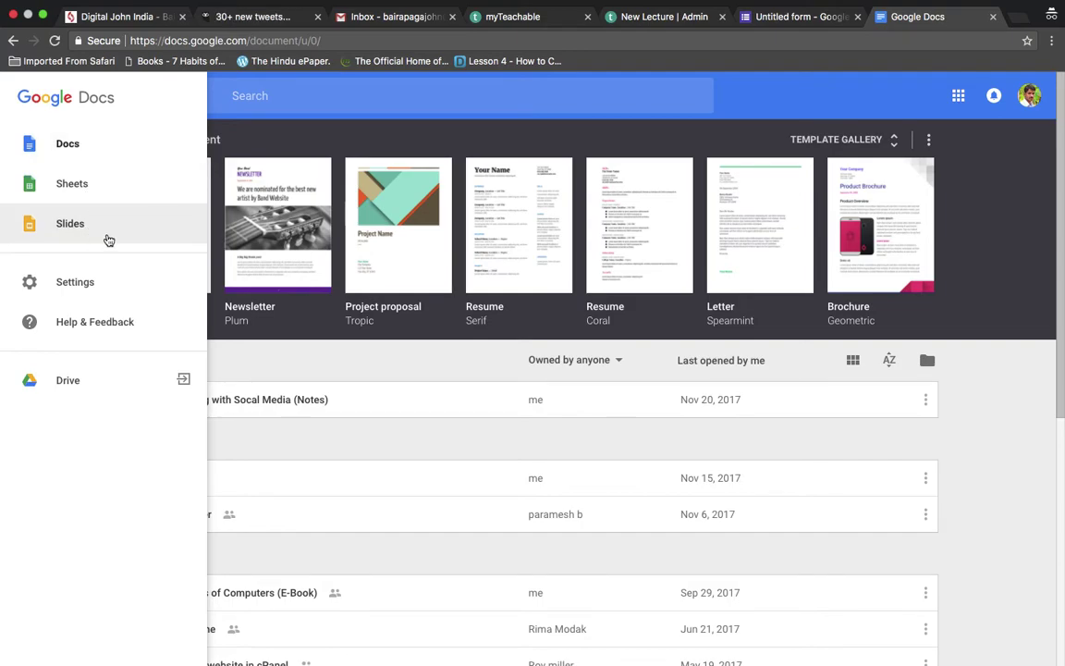
left_click(111, 188)
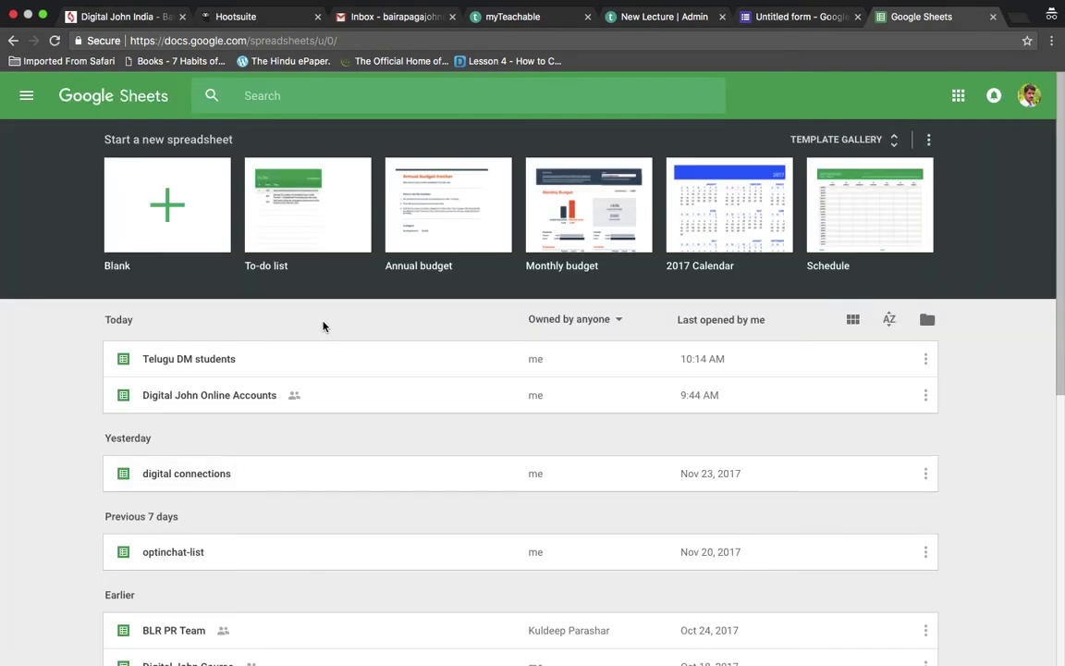
scroll(322, 325, "down", 2)
scroll(322, 325, "down", 8)
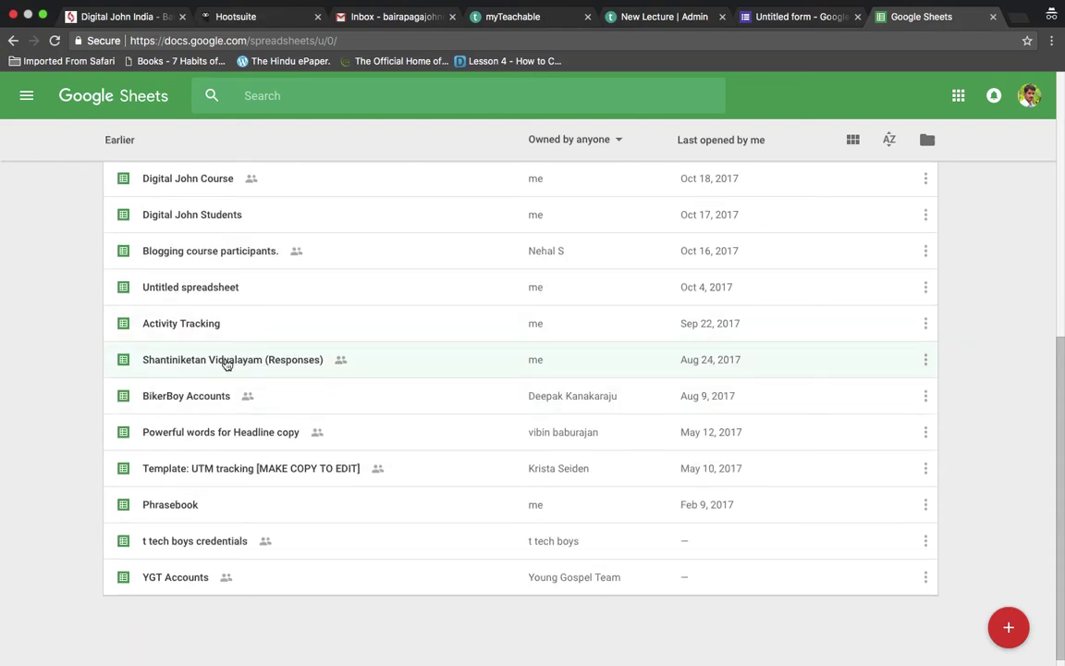
left_click(237, 362)
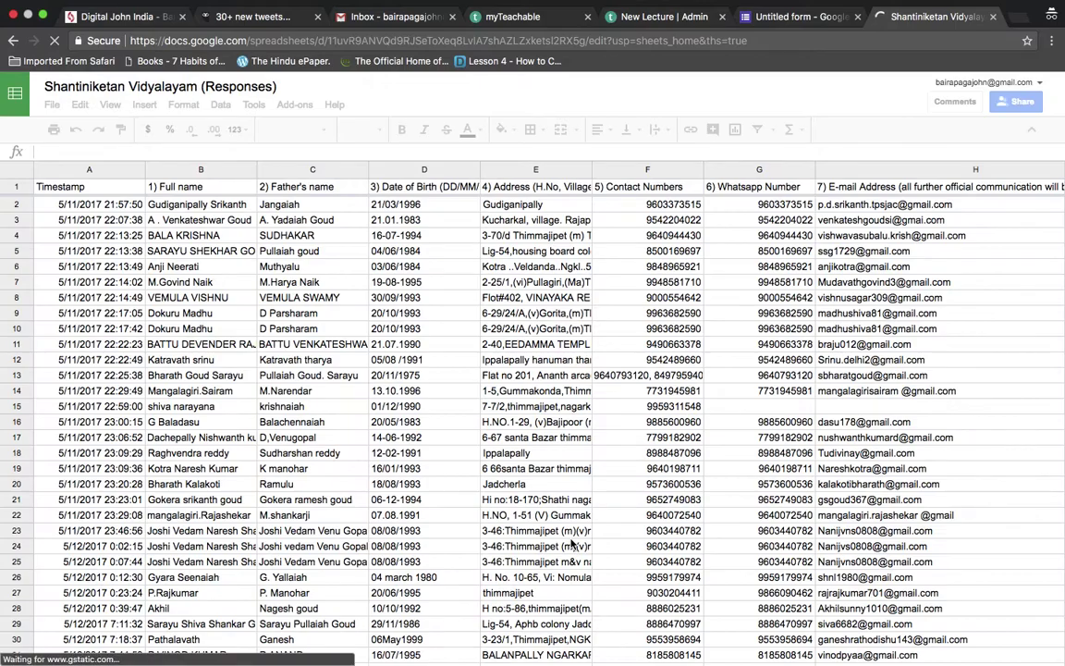
Look through the collected form responses down to the last filled row and return to the first rows
scroll(571, 544, "down", 5)
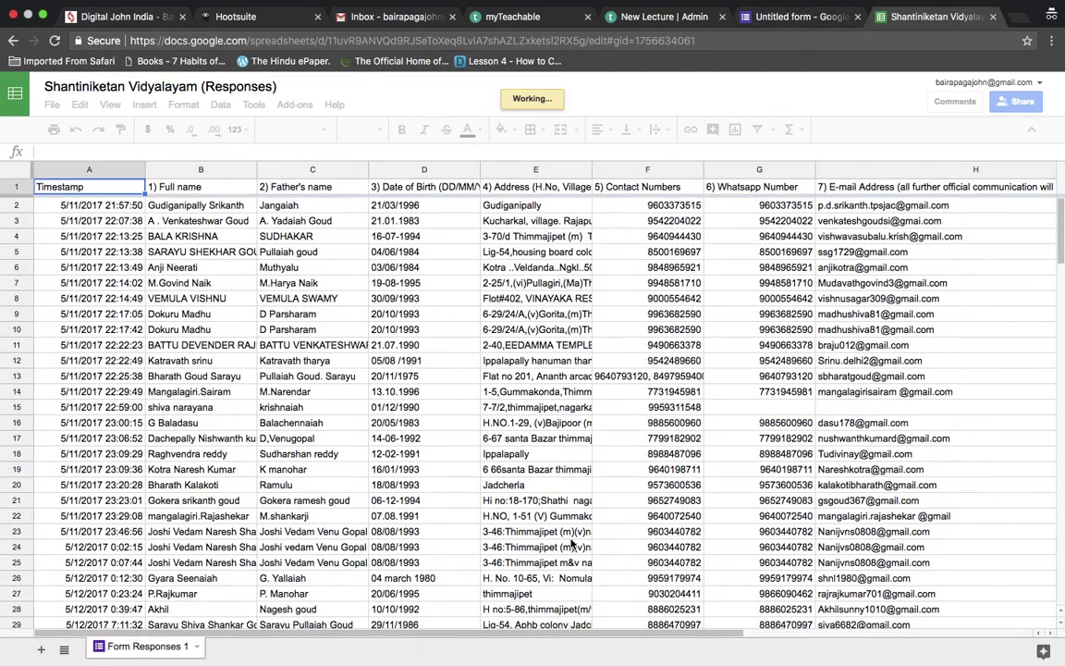
key("ctrl+Up")
key("Escape")
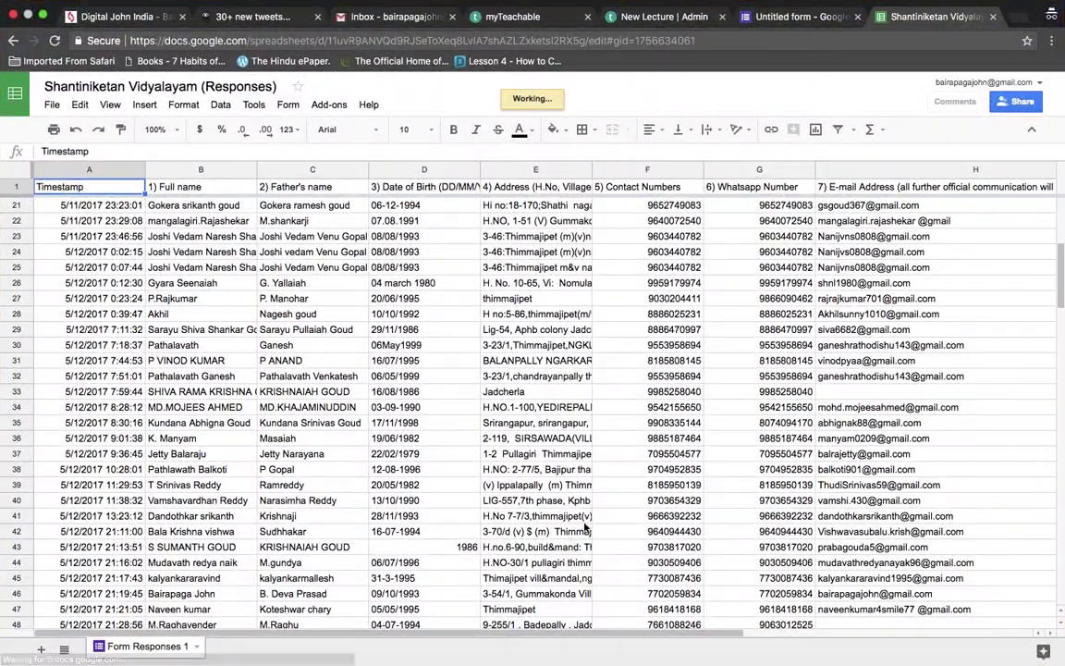
left_click(737, 472)
scroll(736, 472, "down", 10)
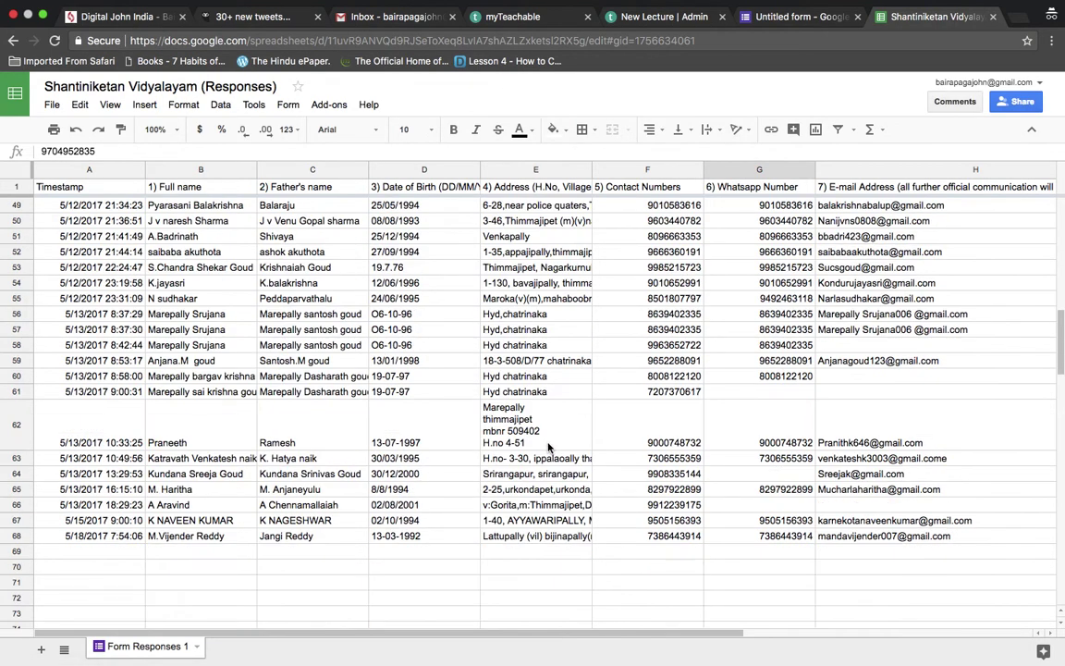
scroll(547, 448, "up", 15)
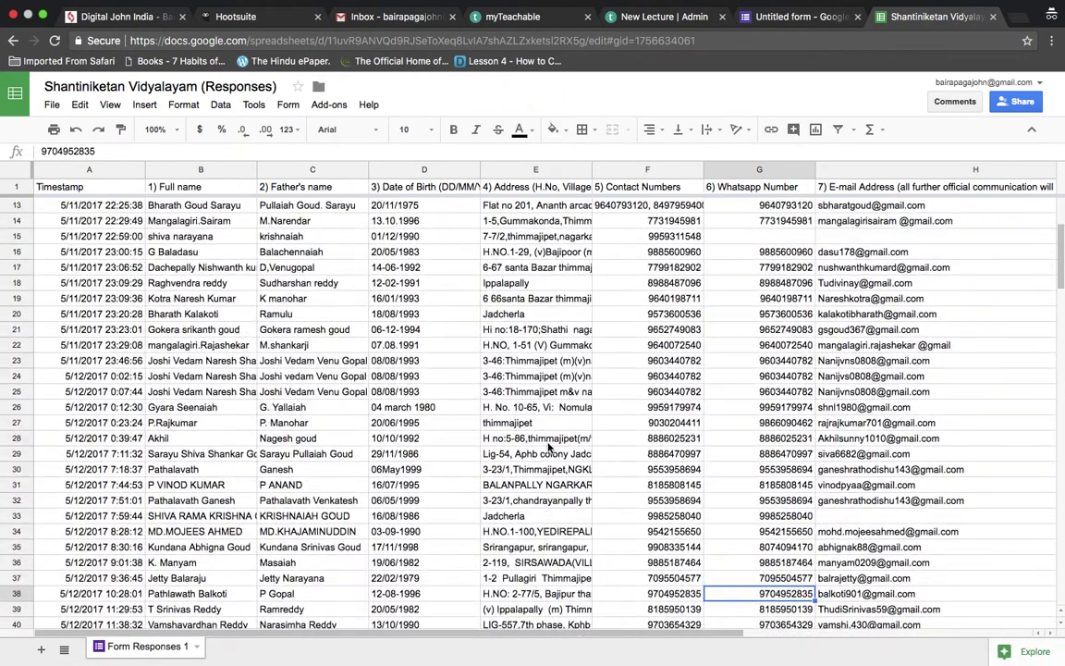
scroll(547, 447, "up", 3)
Examine the row 8 entry field by field from Timestamp to Whatsapp Number, and view the end of the list
left_click(79, 300)
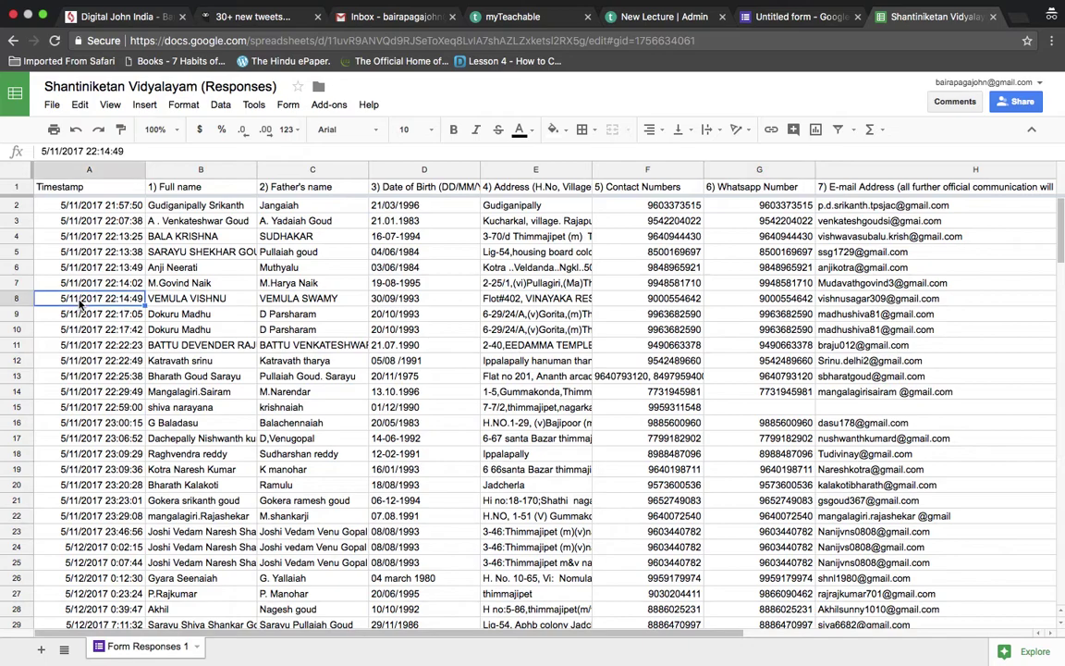
left_click(213, 300)
left_click(325, 299)
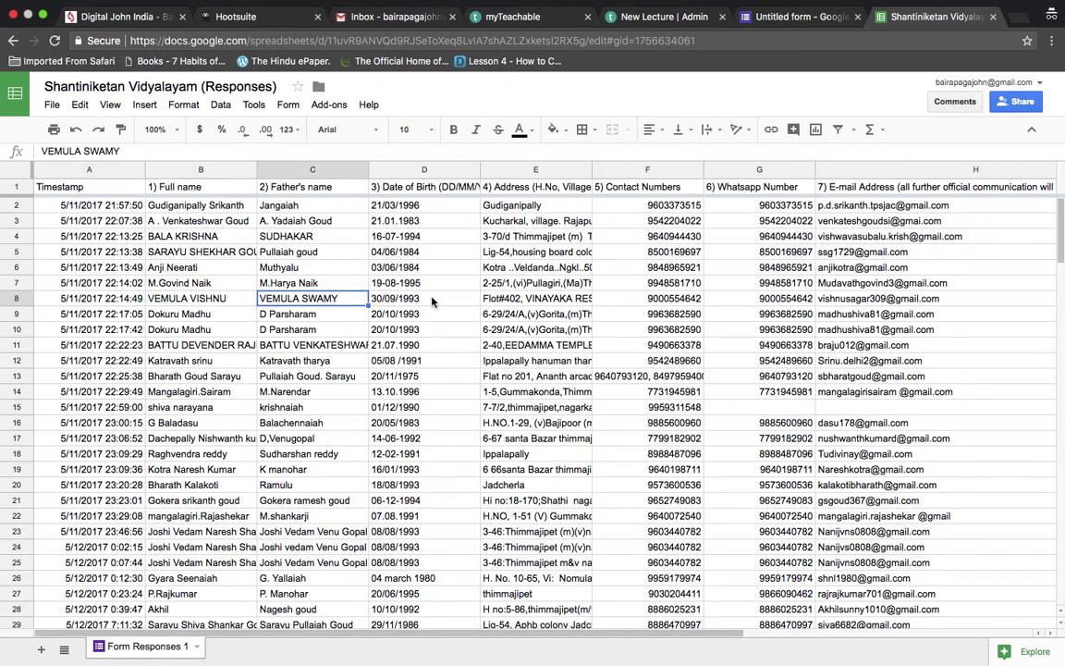
left_click(432, 300)
left_click(541, 299)
left_click(665, 299)
left_click(770, 301)
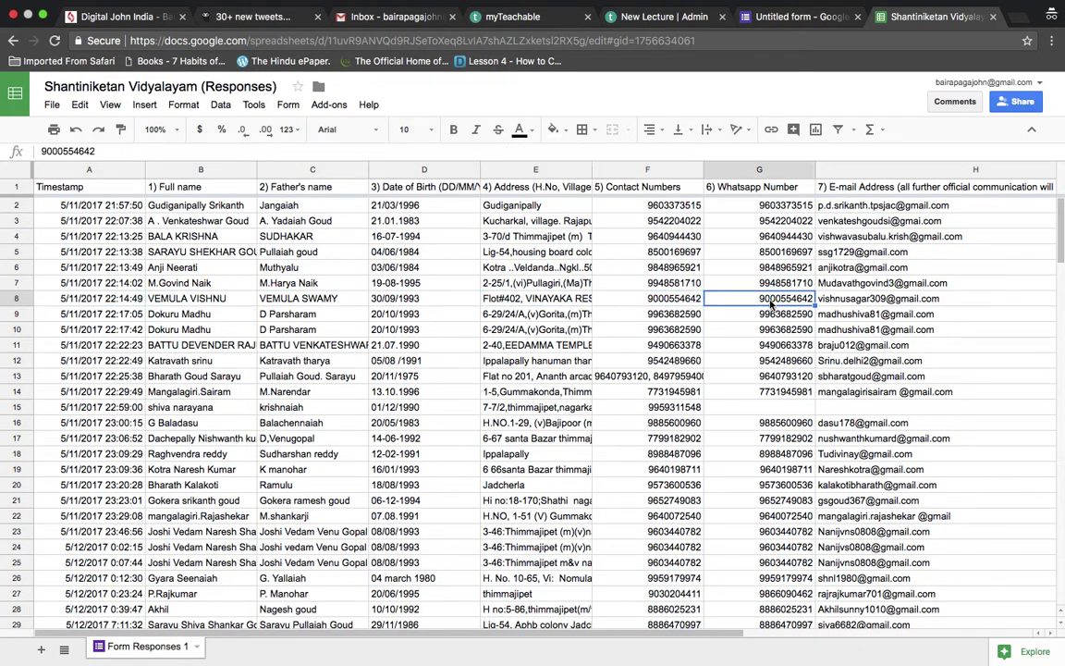
scroll(770, 301, "down", 18)
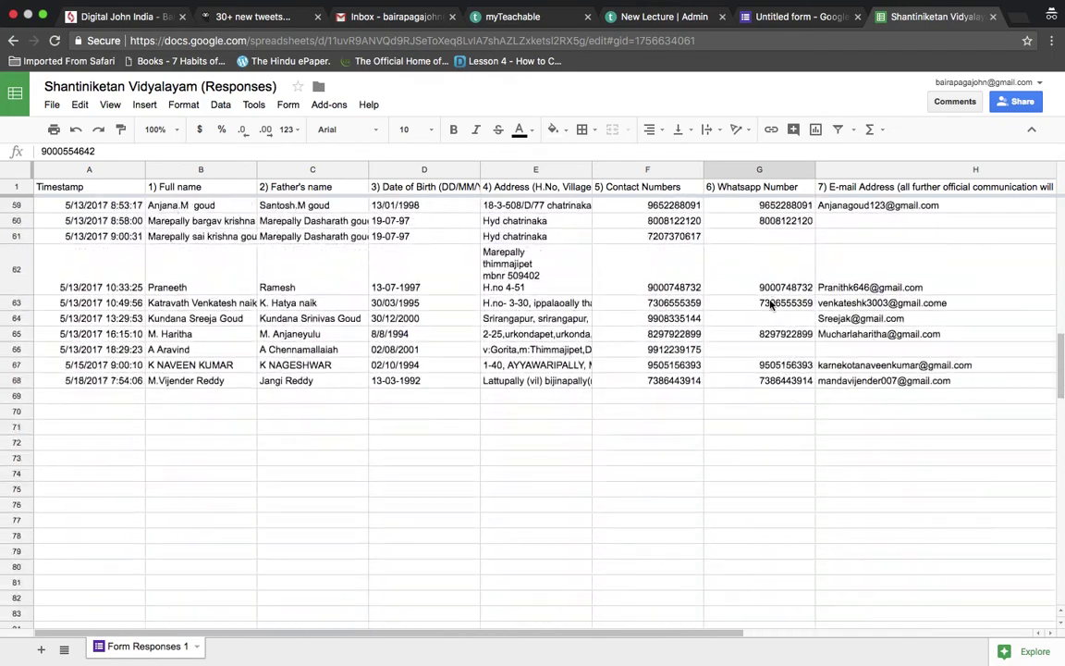
Examine the response sheet's column headers from Timestamp to Father's name, with sample entries for timestamp, date of birth and contact number
scroll(770, 305, "up", 15)
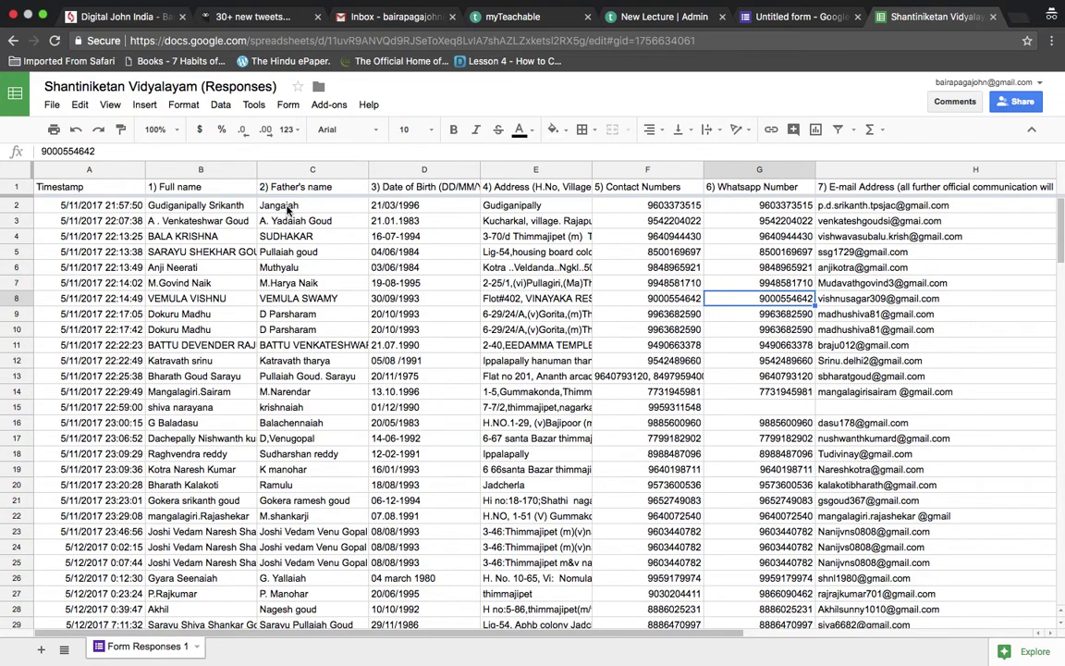
left_click(191, 189)
left_click(60, 189)
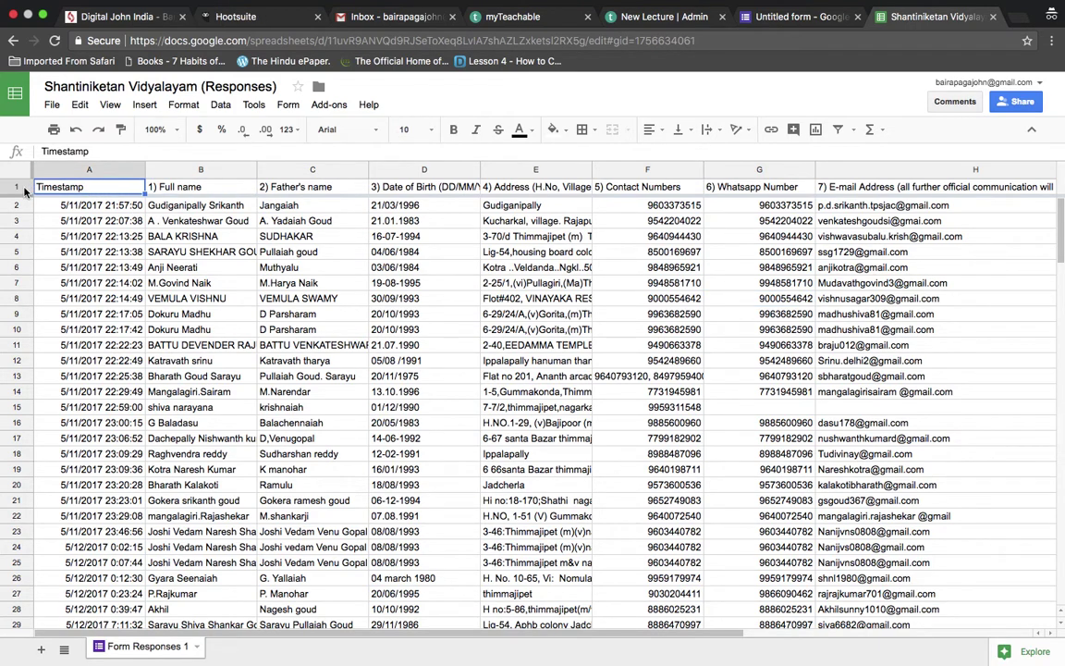
left_click(26, 190)
left_click(135, 207)
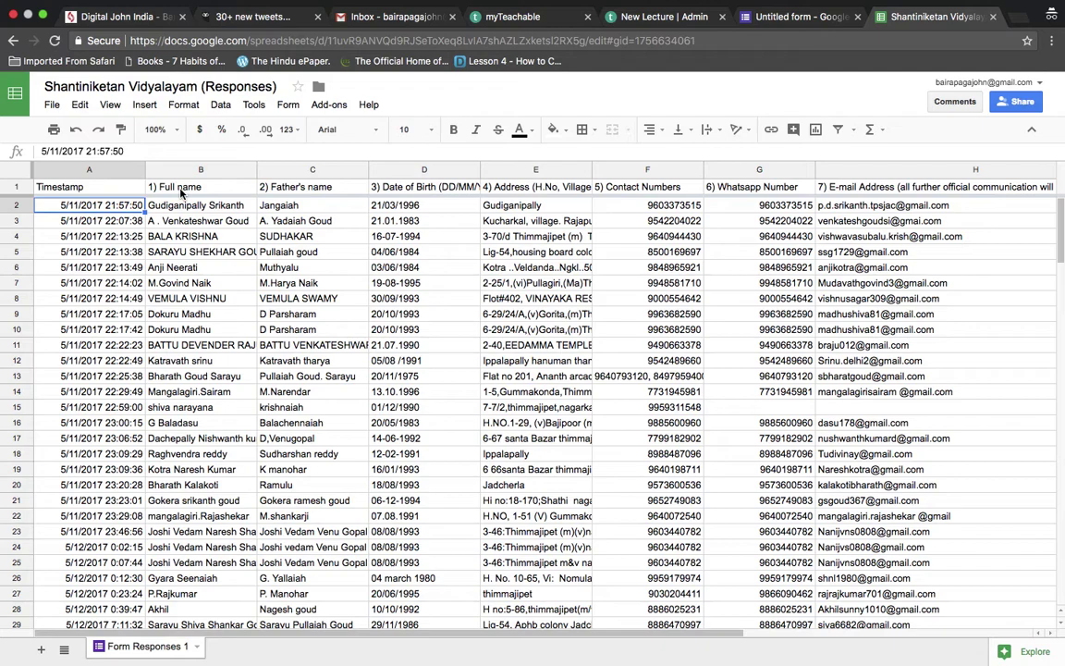
left_click(204, 189)
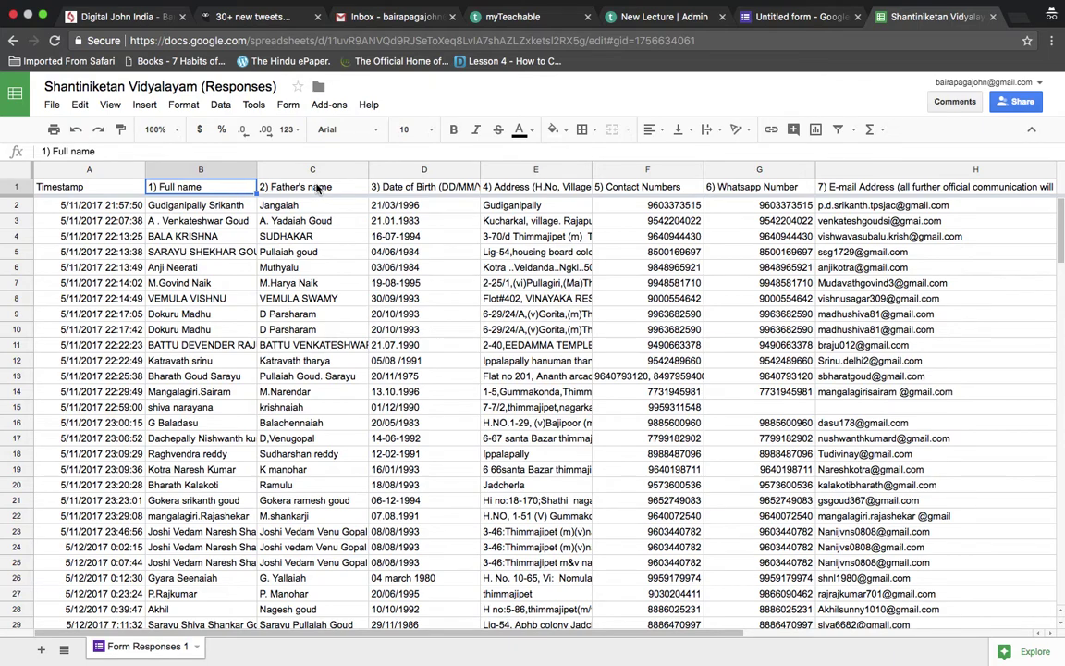
left_click(317, 188)
left_click(425, 237)
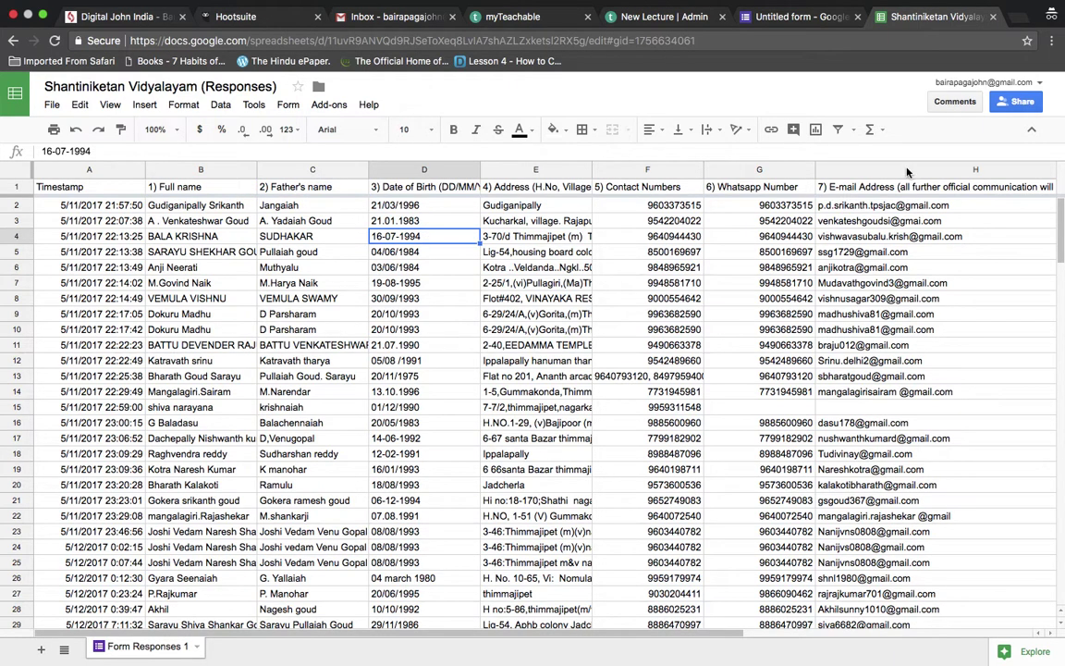
left_click(624, 314)
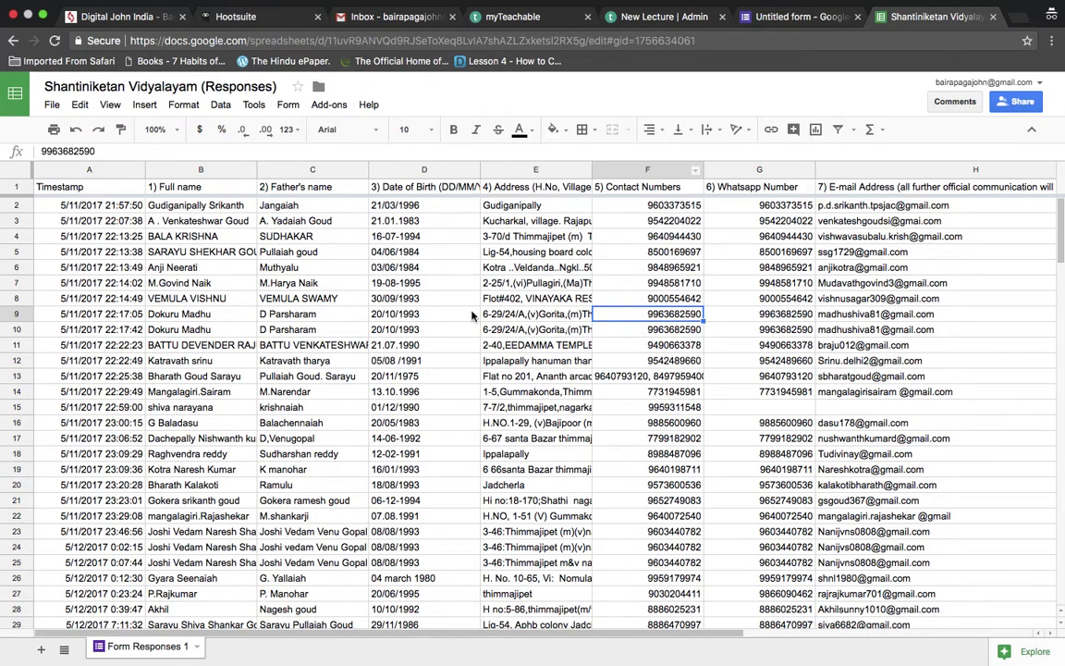
scroll(462, 372, "down", 5)
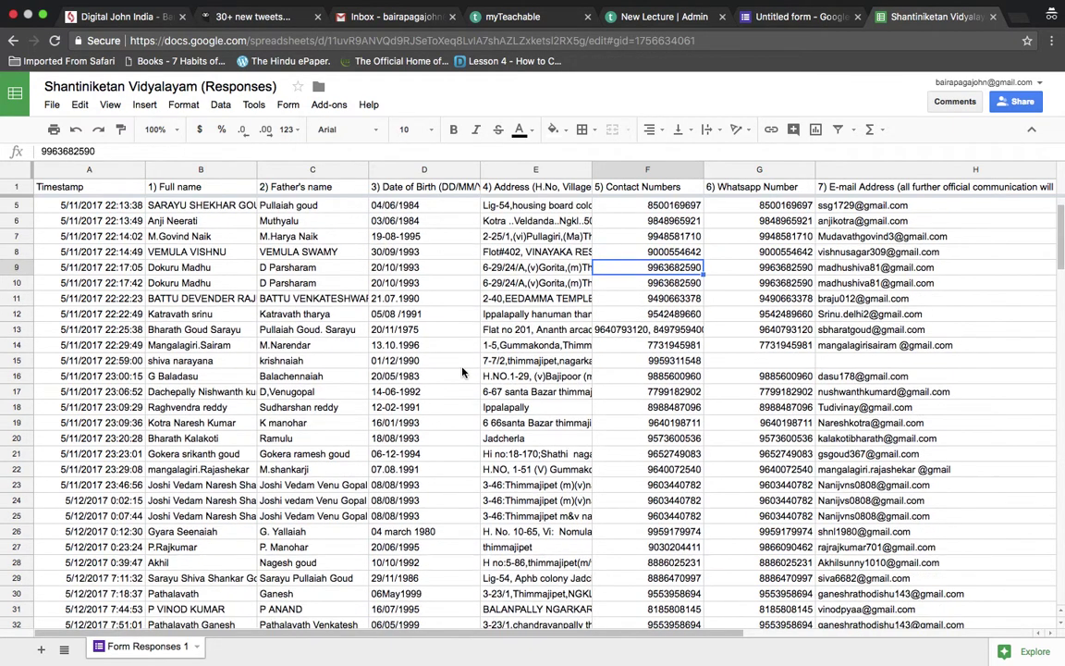
scroll(463, 372, "up", 5)
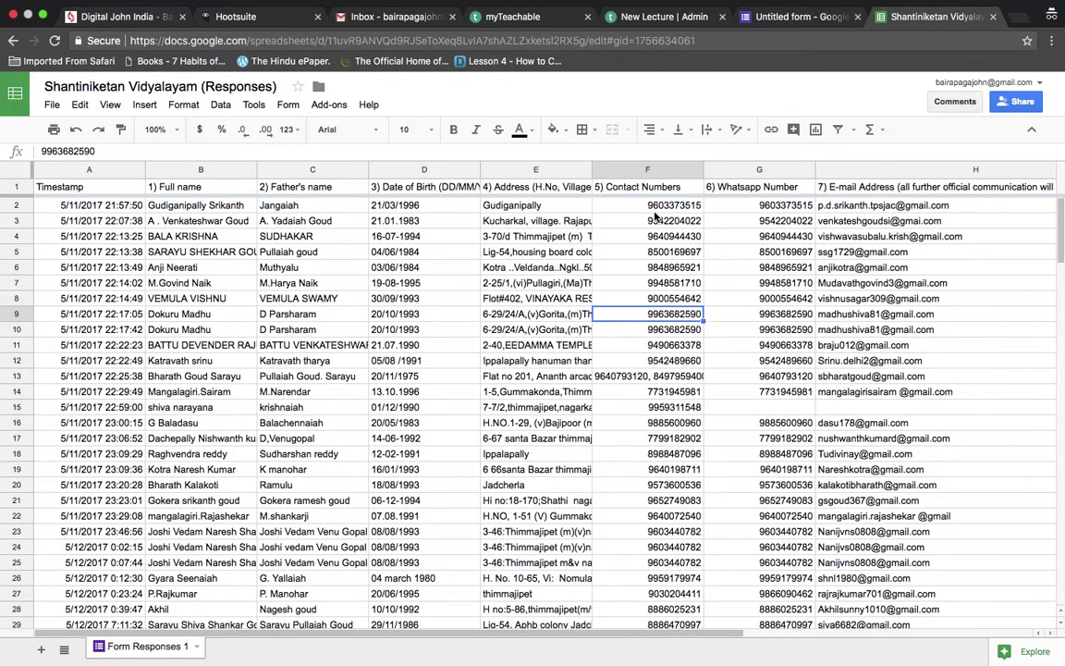
Open the spreadsheet's sharing settings, view the access levels available for invited people, and close them without inviting anyone
left_click(1019, 103)
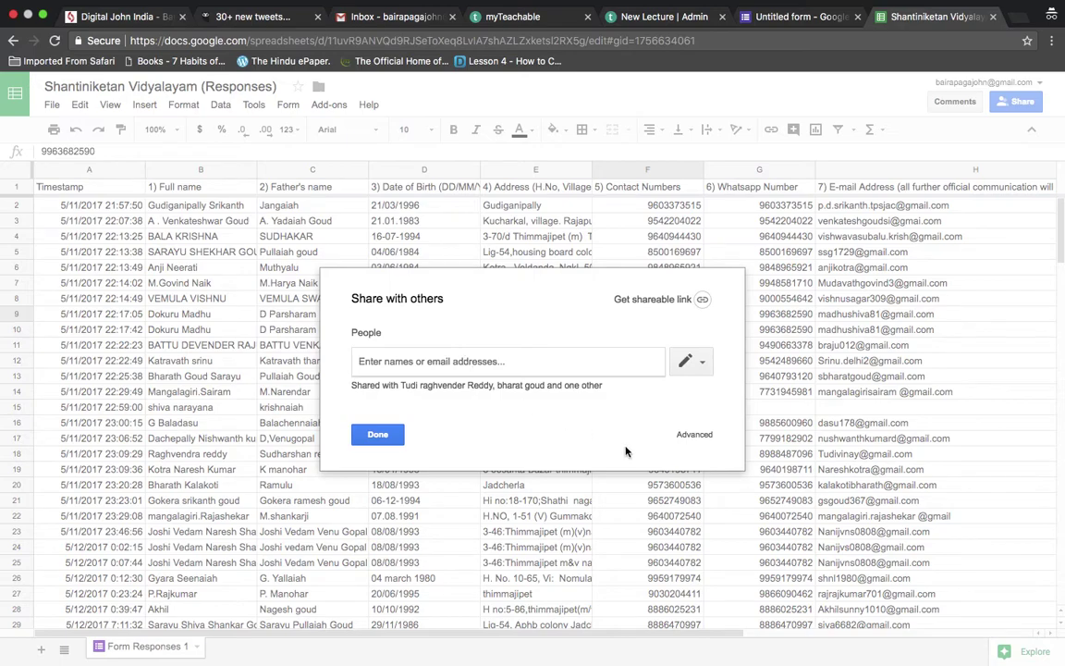
left_click(687, 361)
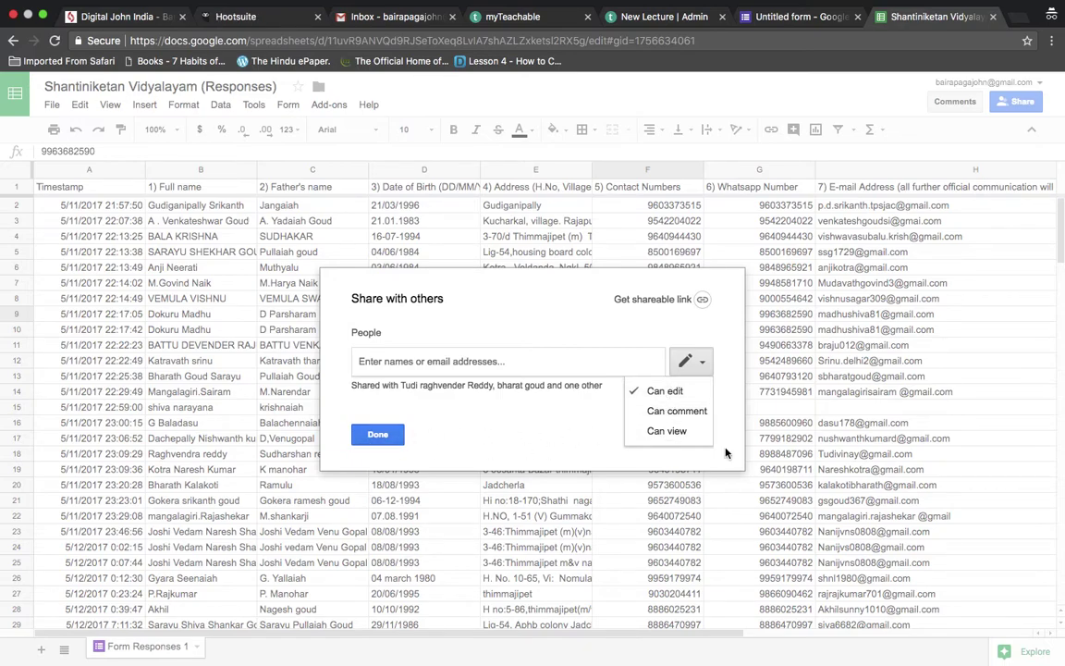
left_click(763, 462)
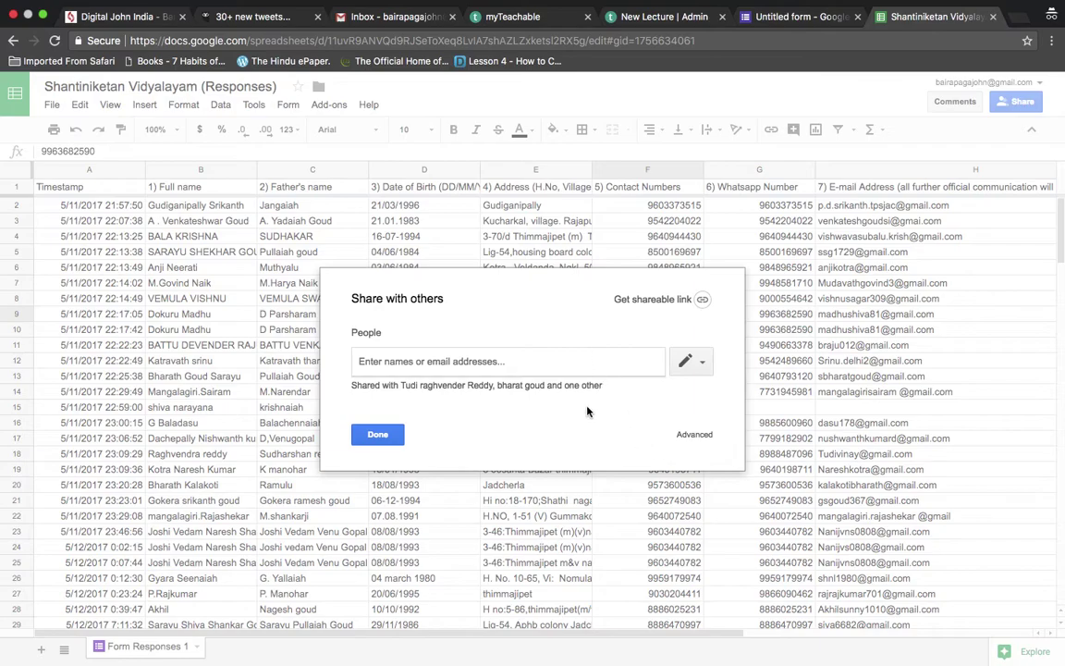
left_click(377, 435)
Look through the response rows down to about row 65 and return to the first entries
scroll(618, 471, "down", 2)
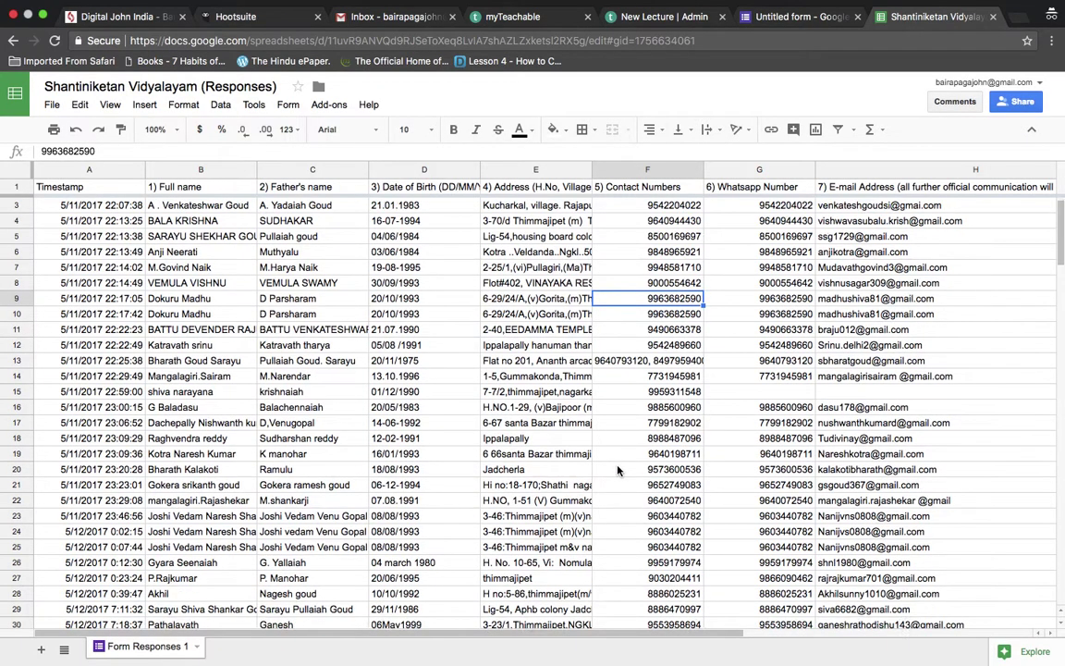
scroll(618, 471, "up", 2)
scroll(618, 470, "down", 12)
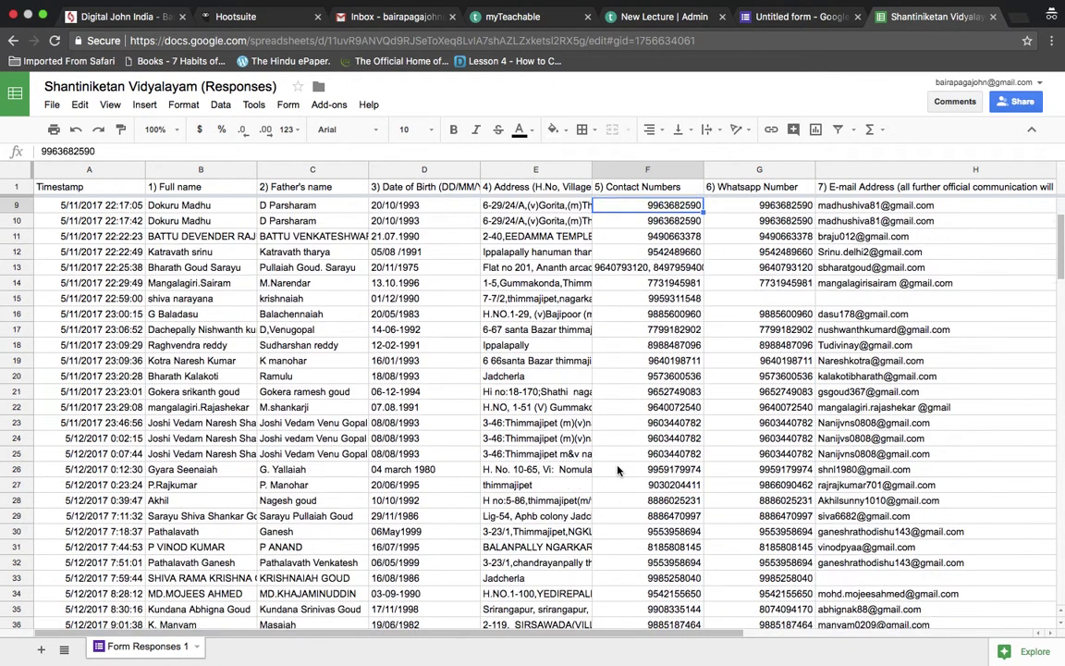
scroll(617, 471, "down", 5)
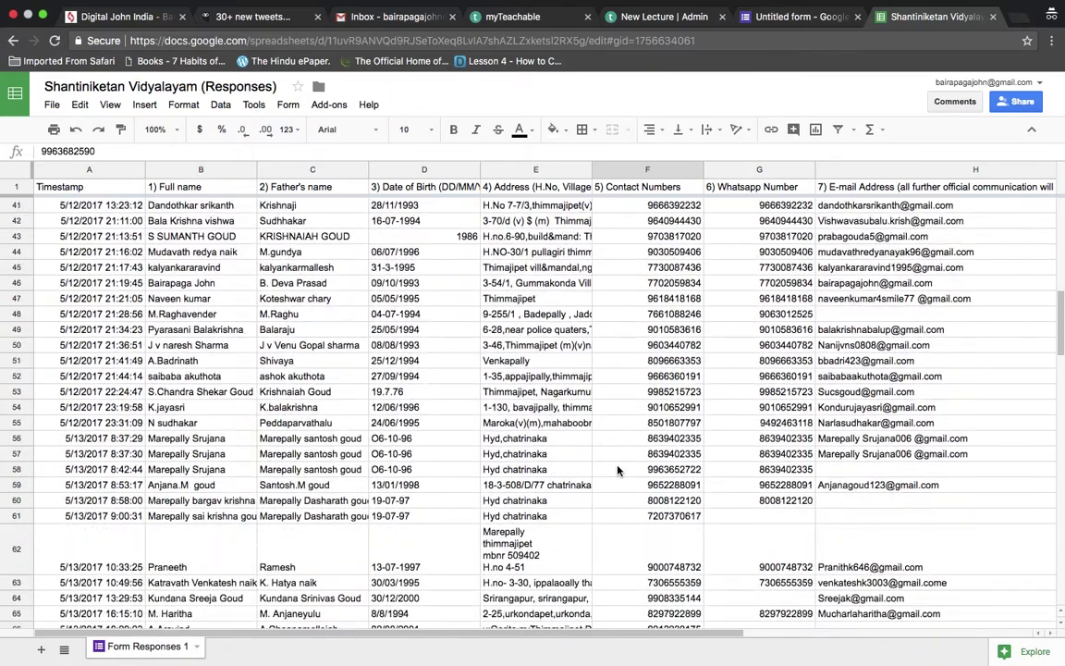
scroll(618, 470, "up", 17)
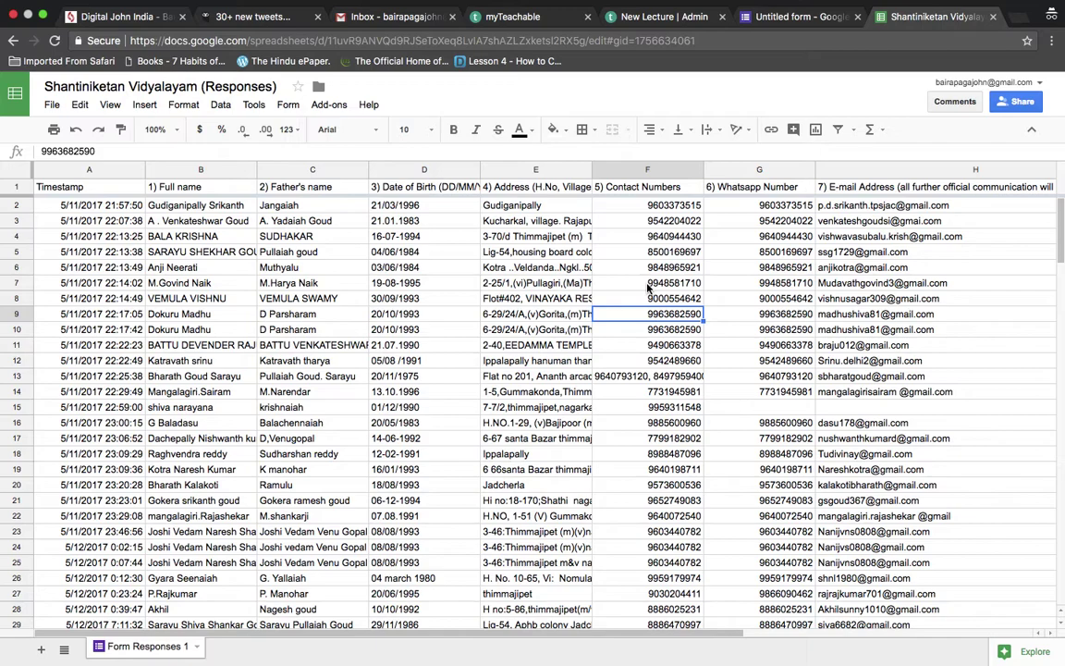
Return briefly to the Untitled form, and open google.co.in in a new browser tab
left_click(783, 25)
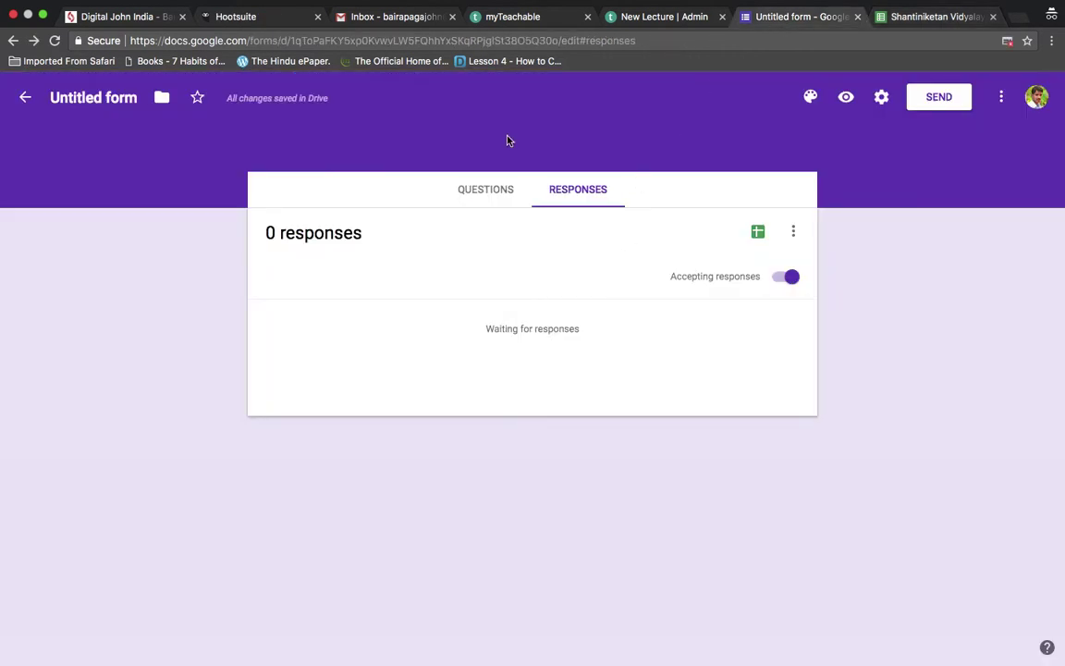
left_click(1017, 17)
type("goo")
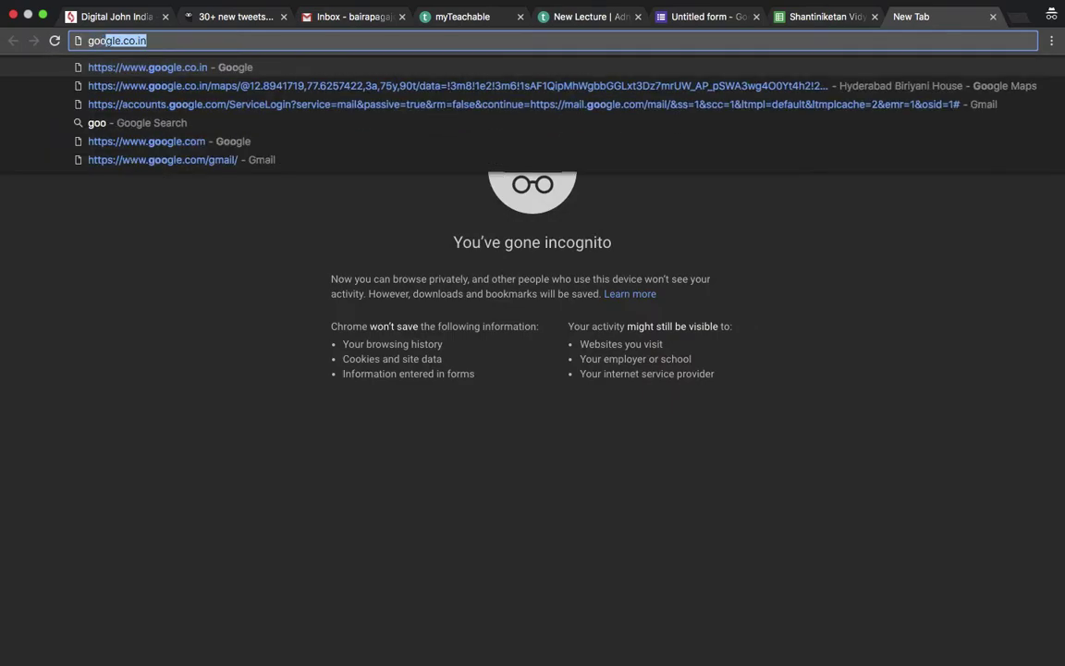
key("Return")
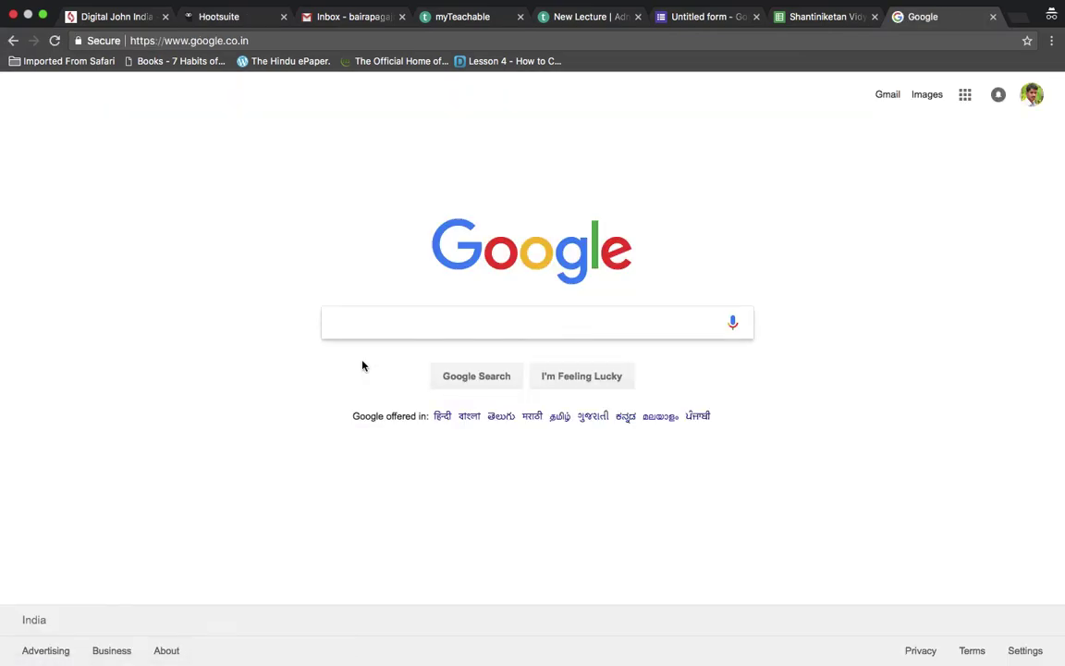
Search Google for "typeform" and look through the results
type("ty")
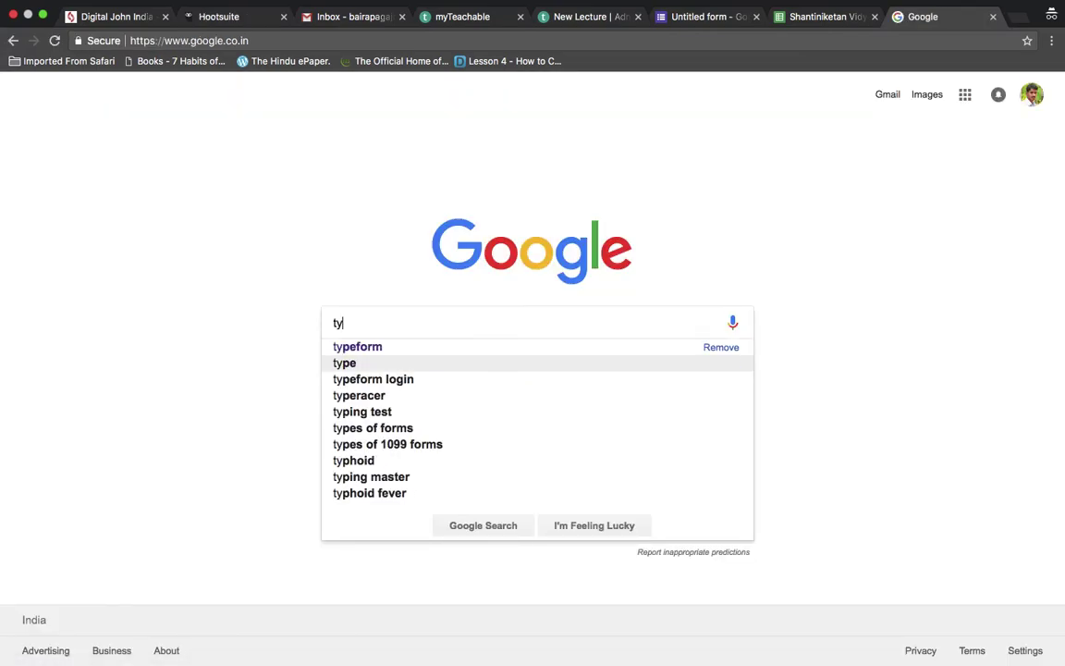
left_click(371, 348)
scroll(434, 350, "down", 3)
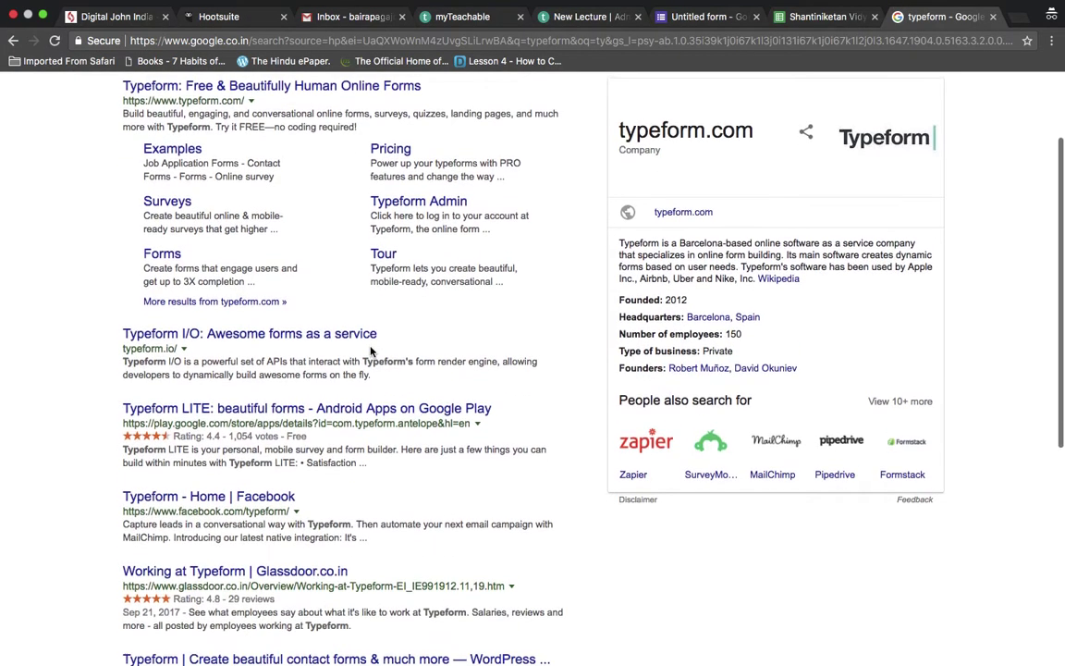
scroll(404, 350, "up", 3)
scroll(371, 349, "down", 1)
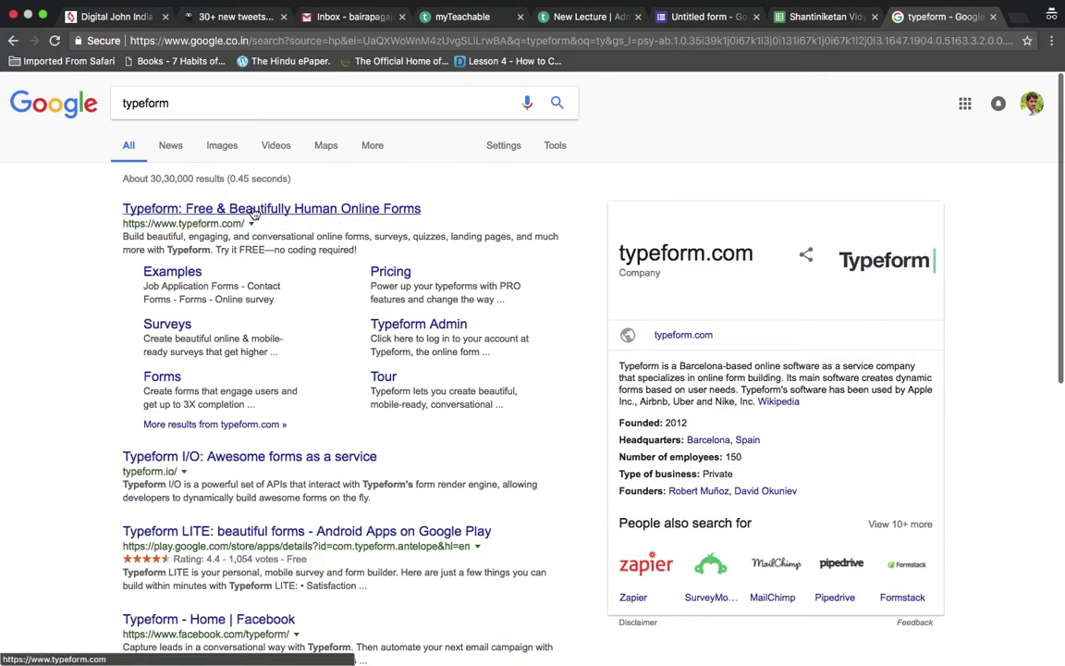
Replace the Google query with "survey monkey" and run the search
left_click(379, 106)
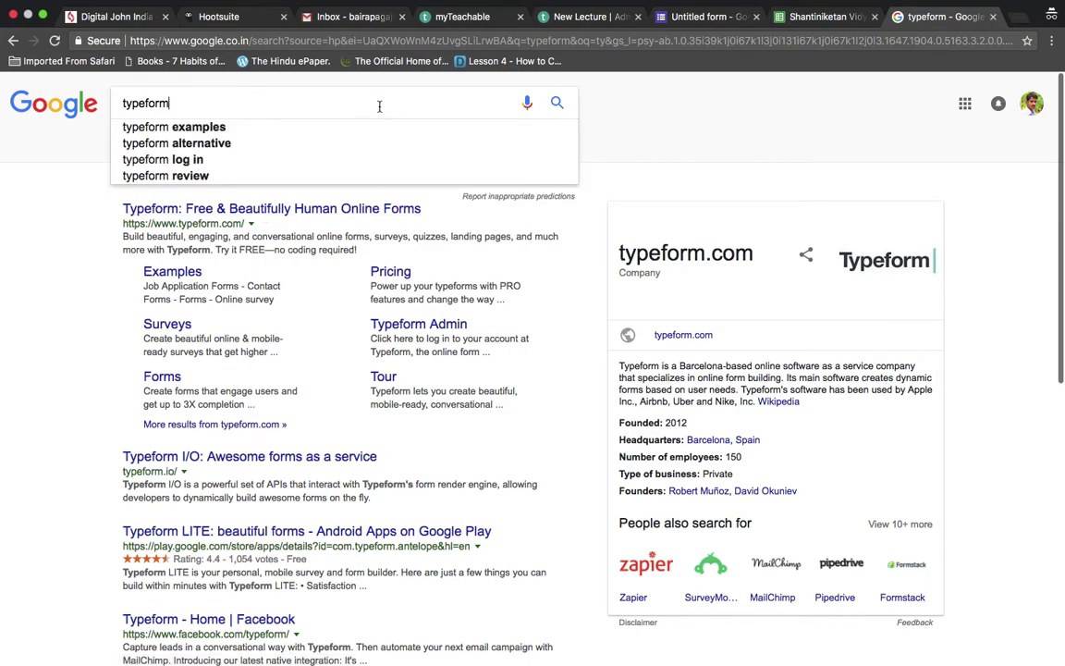
double_click(379, 106)
type("sur")
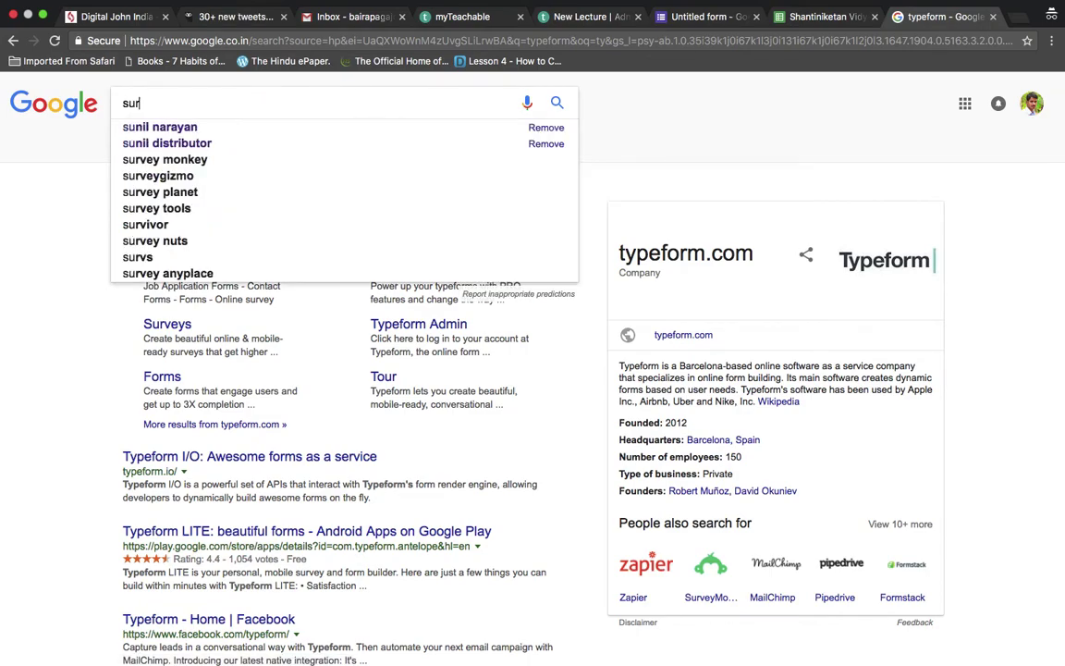
type("vey")
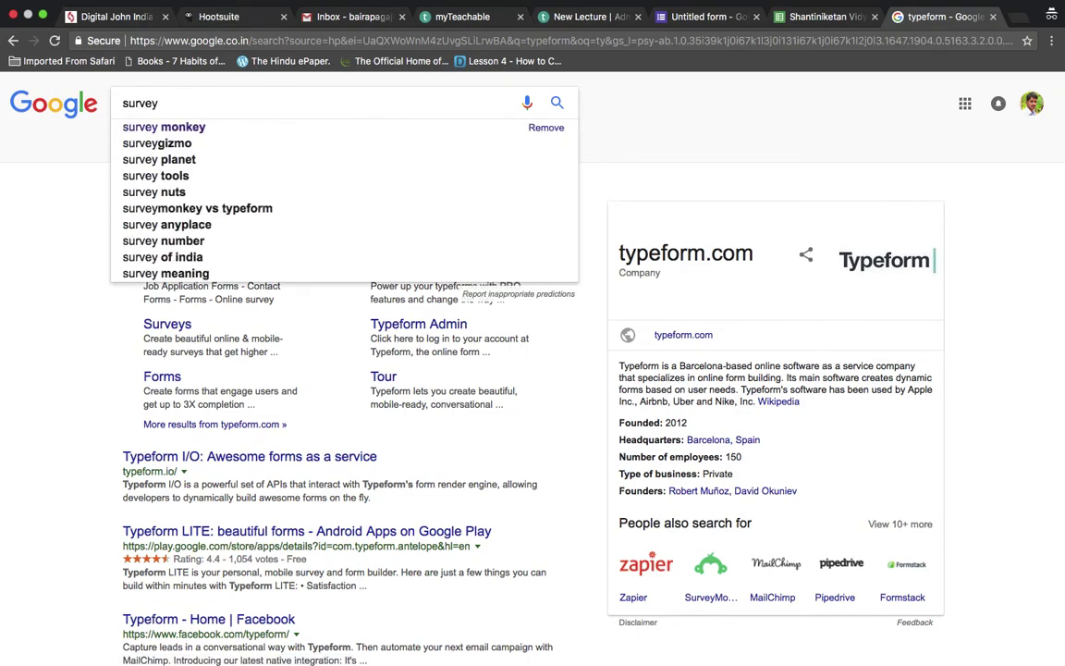
left_click(366, 129)
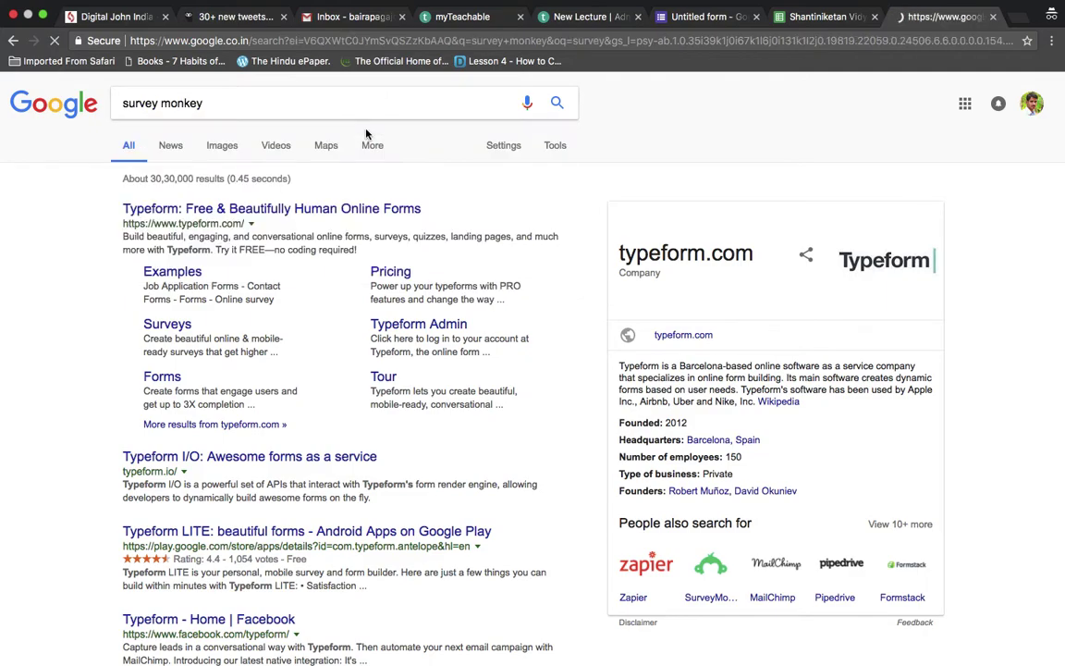
Look over the search results and open the official surveymonkey.com website from the non-ad listing
scroll(515, 204, "down", 3)
scroll(516, 205, "up", 2)
scroll(516, 205, "up", 1)
scroll(340, 330, "down", 2)
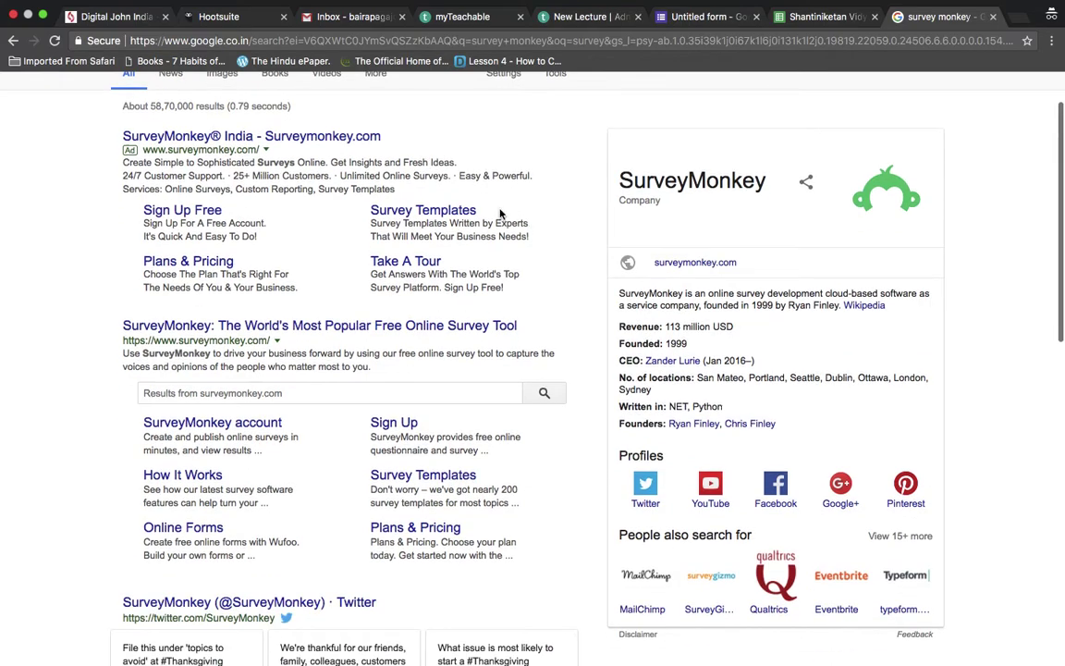
left_click(340, 329)
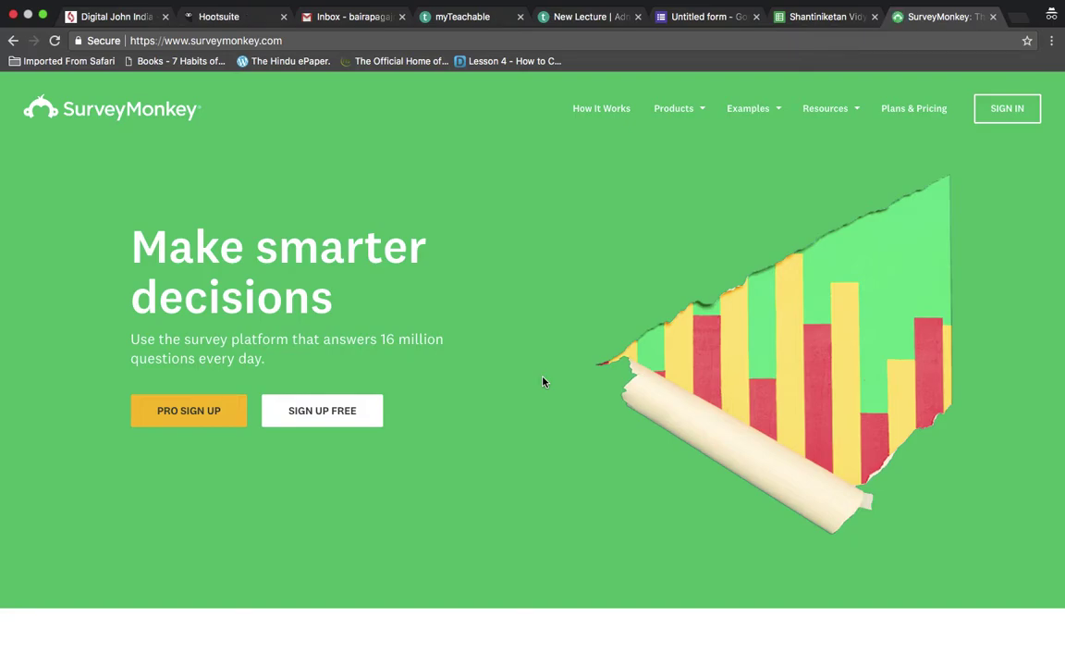
Examine the SurveyMonkey homepage from the sign-up banner to the footer, including its survey types, device access and data protection sections
scroll(542, 381, "down", 7)
scroll(543, 381, "down", 15)
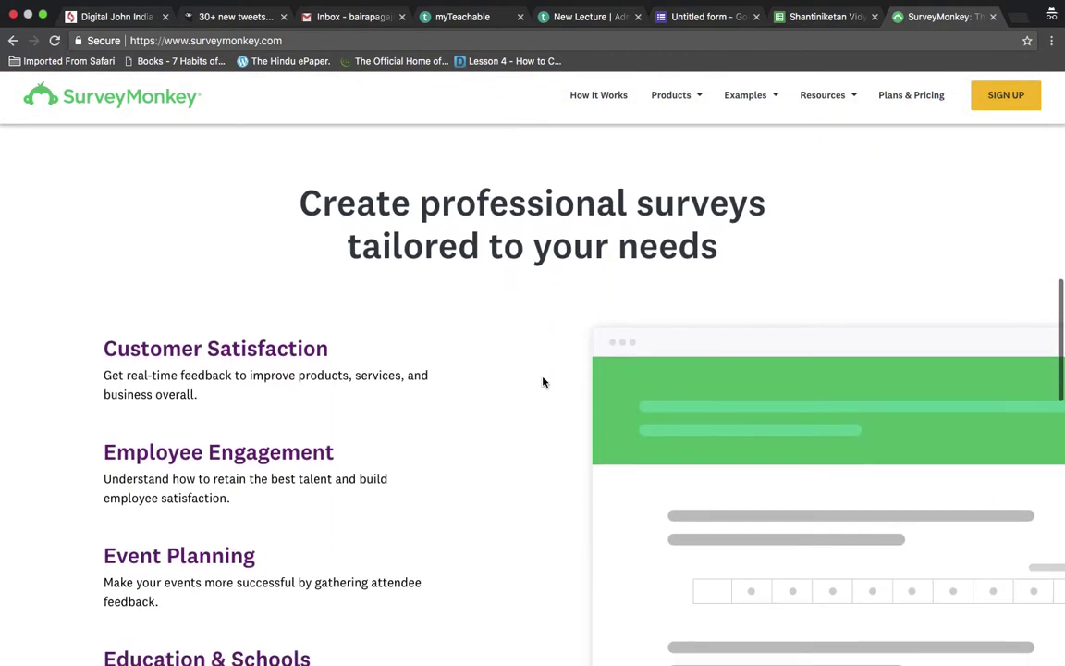
scroll(543, 380, "down", 3)
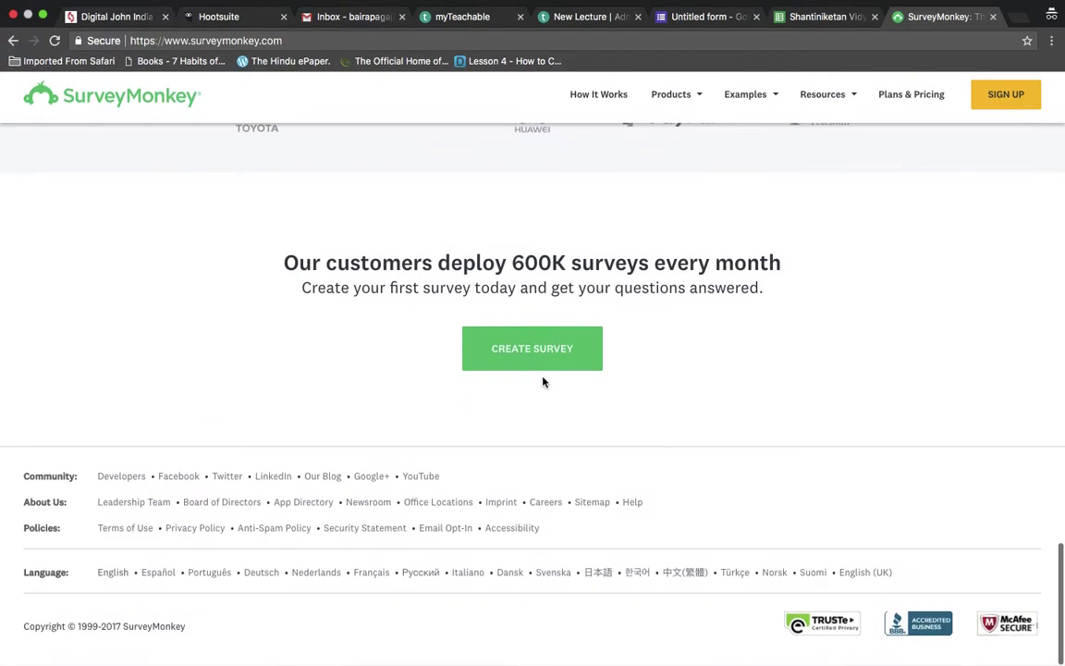
scroll(542, 381, "up", 10)
scroll(543, 381, "up", 10)
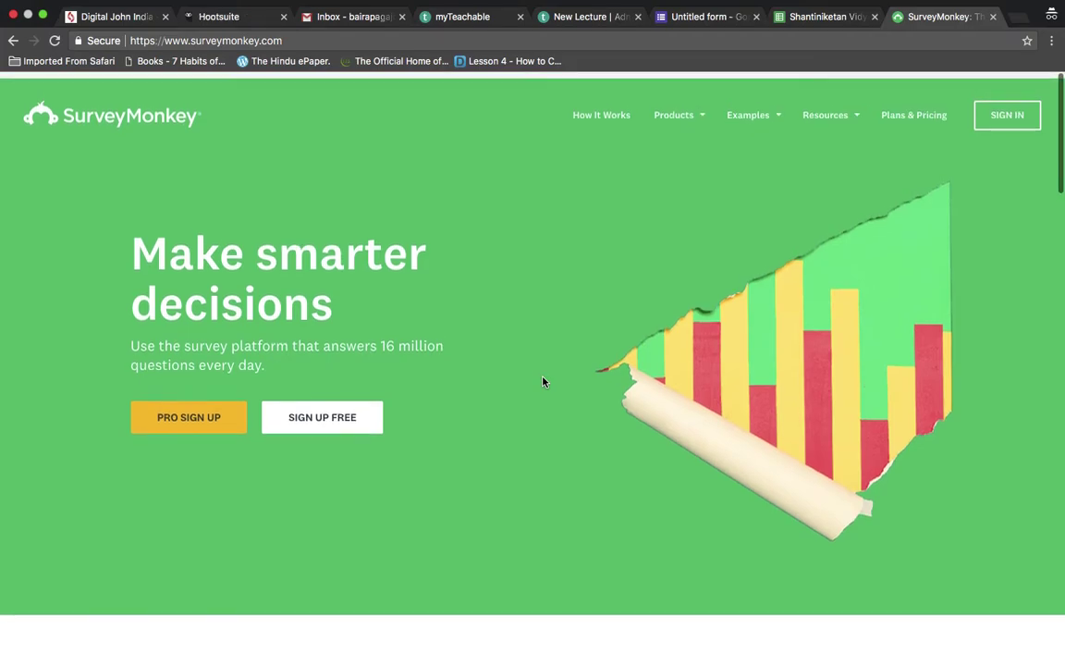
scroll(542, 381, "down", 2)
scroll(542, 381, "up", 2)
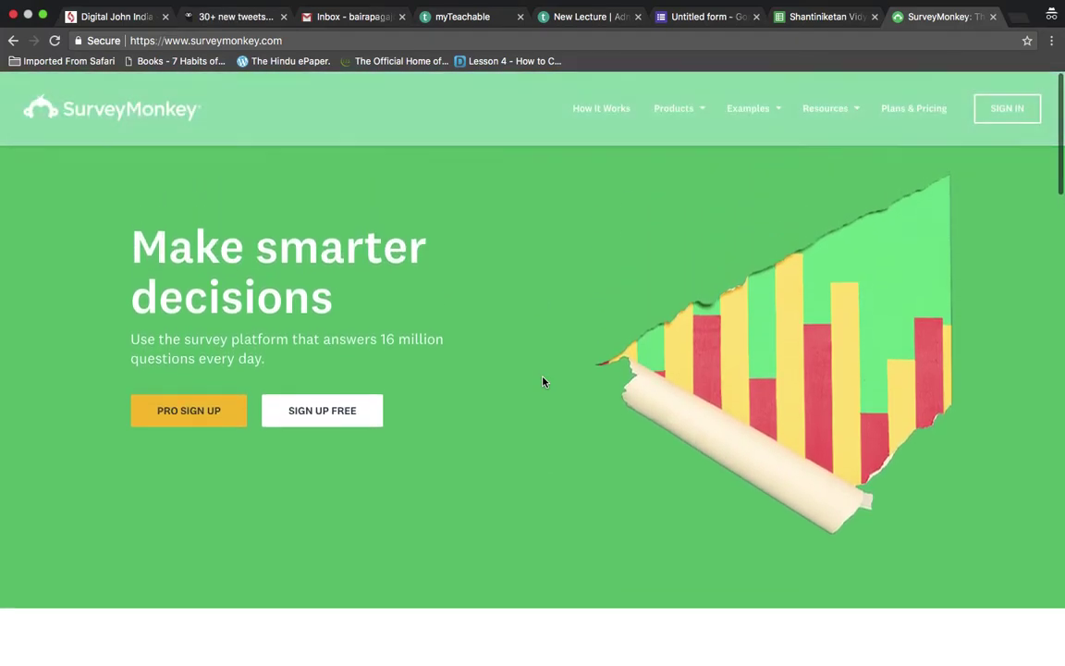
scroll(543, 381, "down", 15)
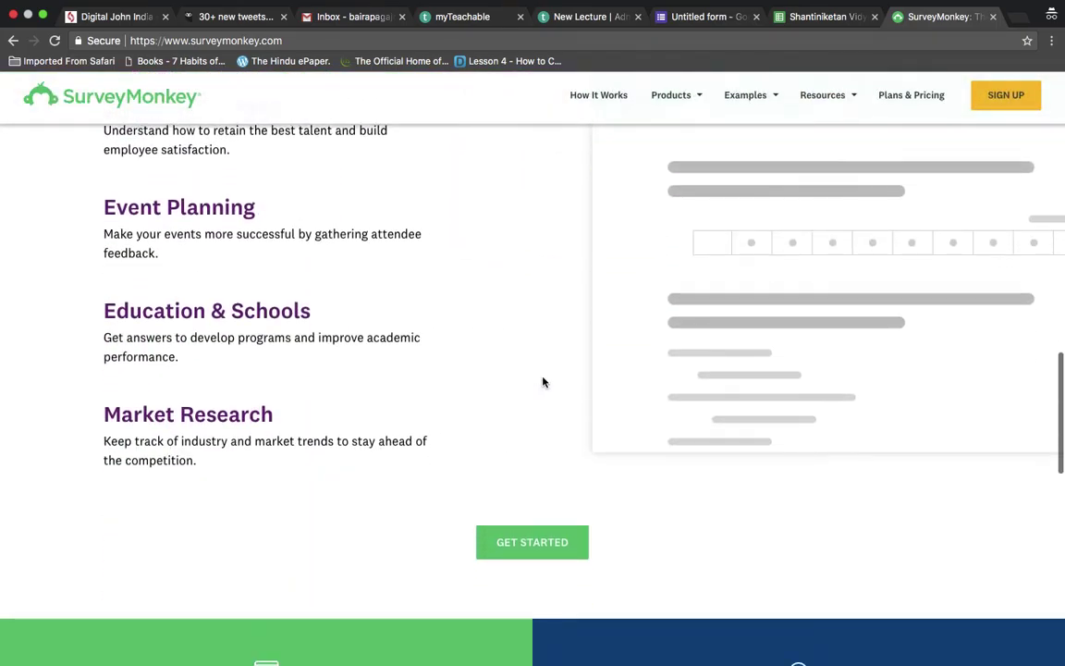
scroll(543, 381, "down", 11)
scroll(542, 381, "up", 5)
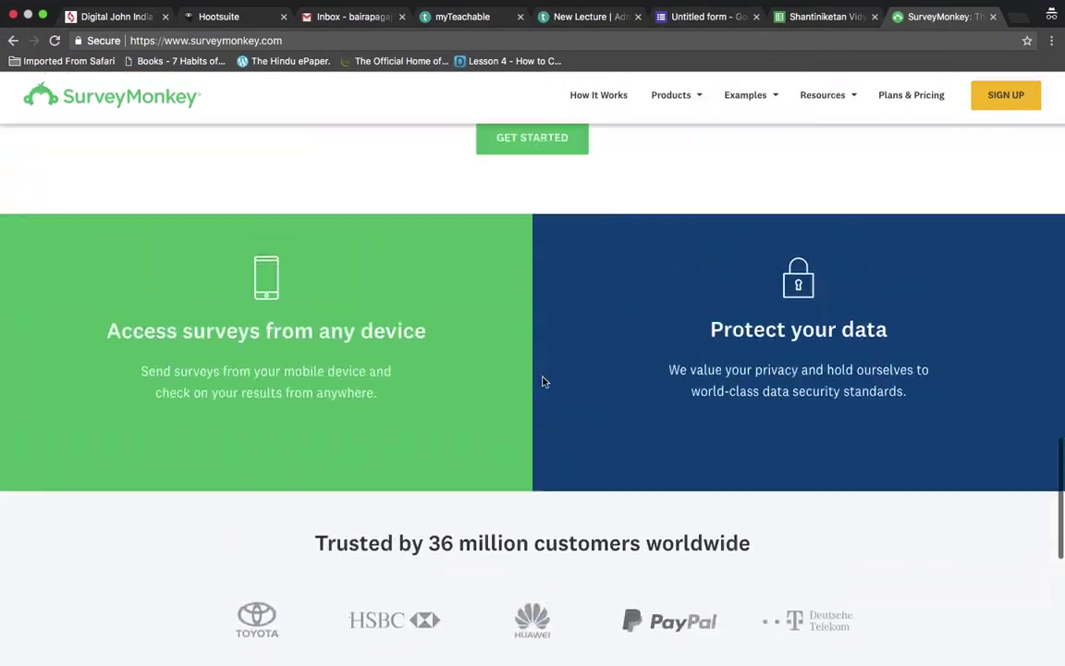